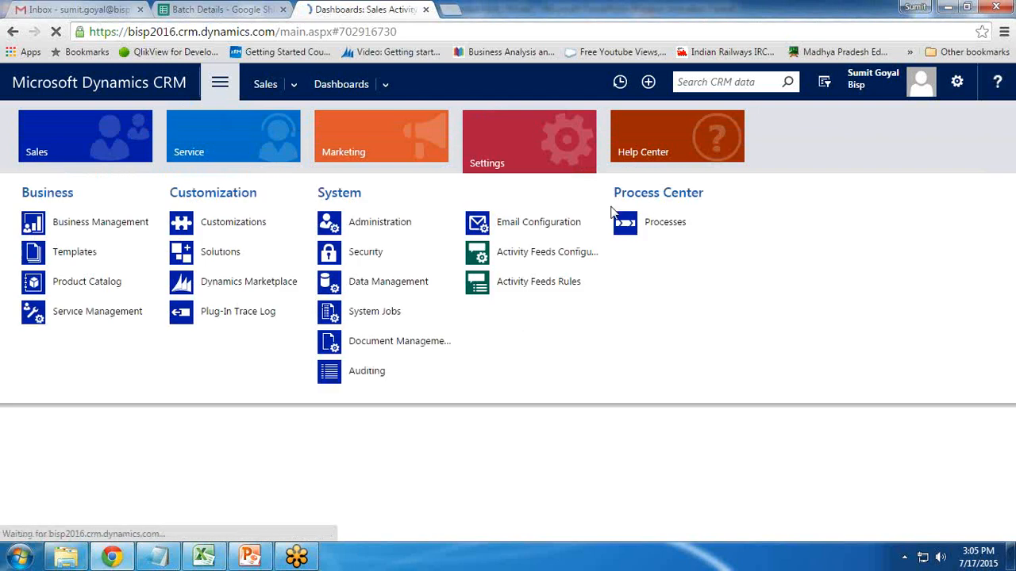
Create a new process 'Update Lead Contact Information' with category Dialog and entity Lead
click(658, 223)
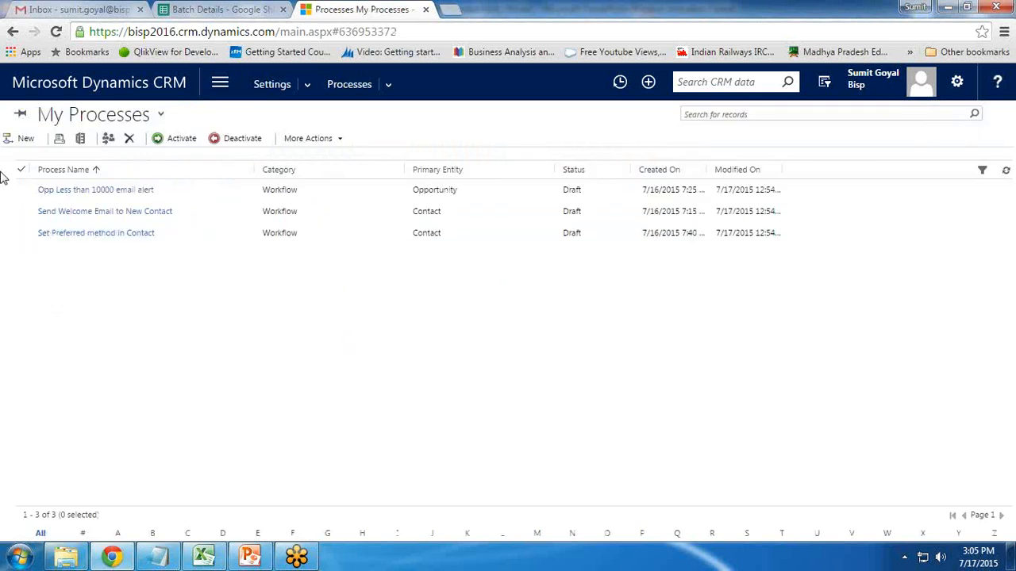
click(23, 138)
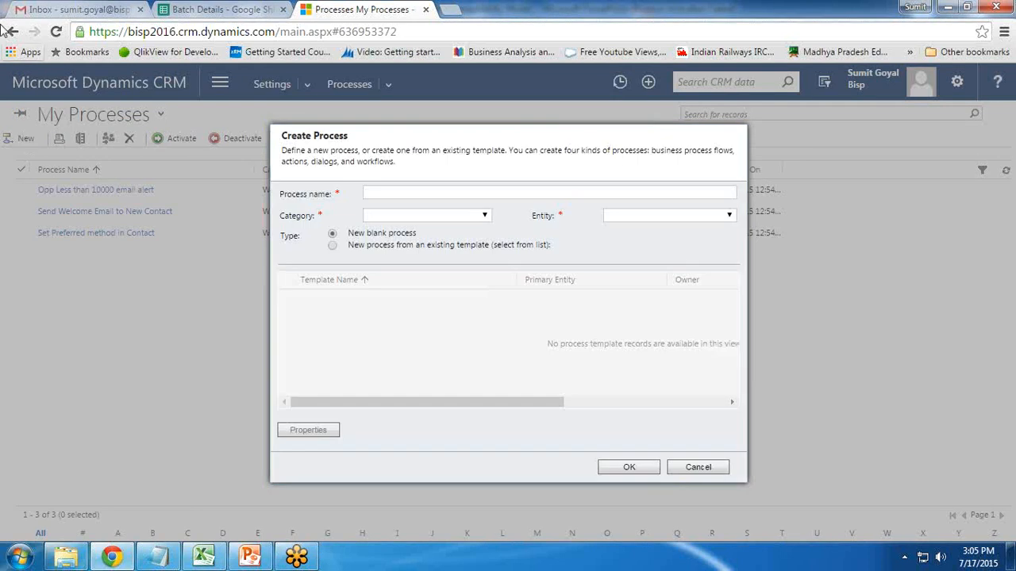
click(416, 192)
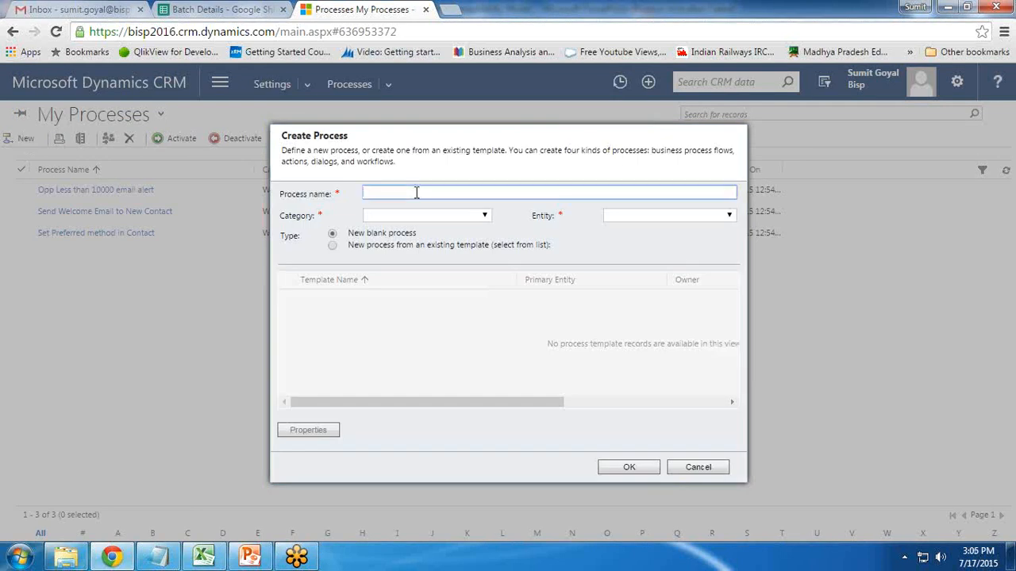
text(UpdateKLead Contact Informatiob)
key(BackSpace)
text(n)
click(474, 216)
click(434, 263)
click(630, 218)
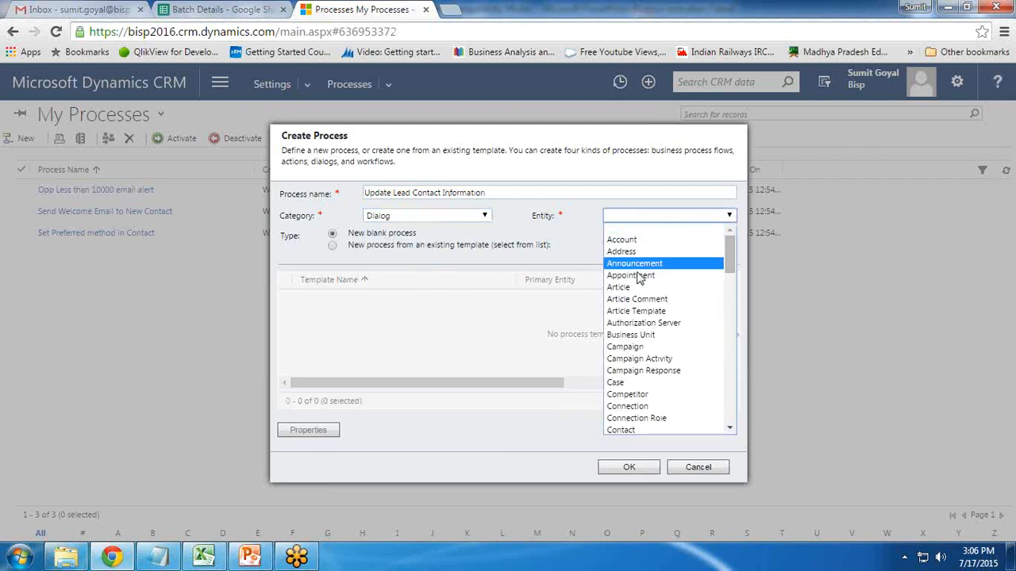
drag(731, 252, 731, 323)
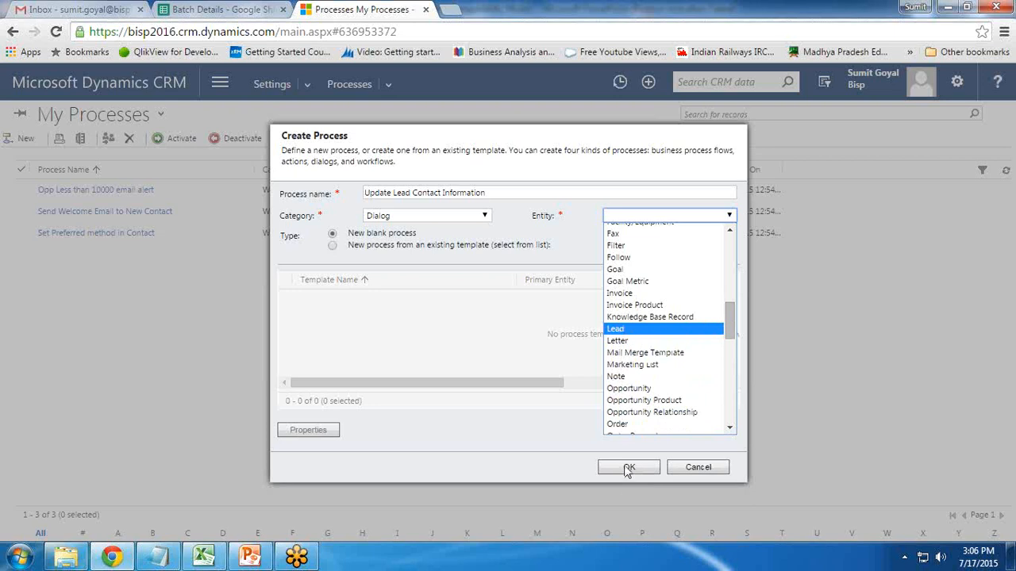
click(622, 331)
click(630, 470)
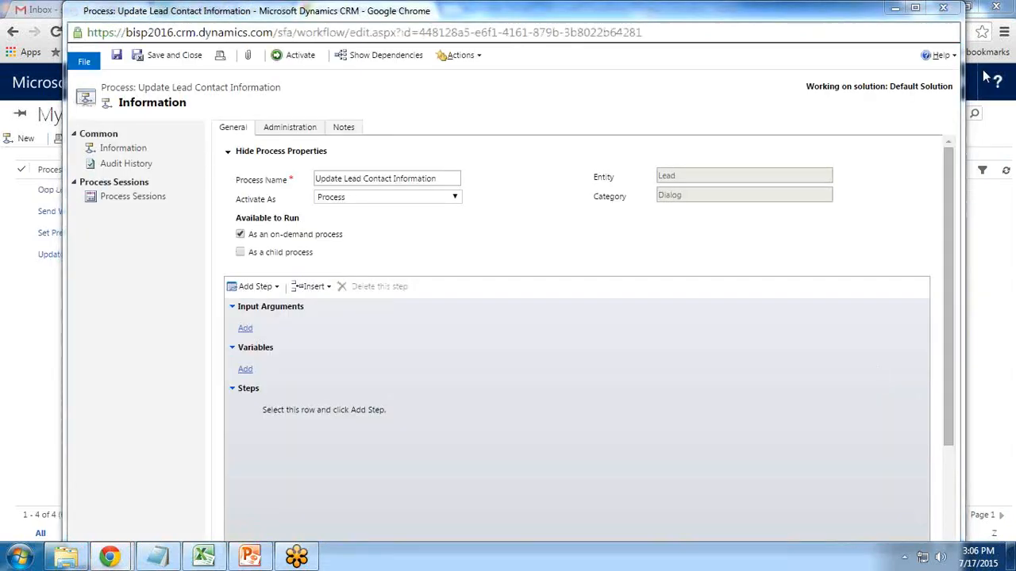
Keep the new dialog's activation type as Process, available as an on-demand process
mouse_move(438, 12)
mouse_down()
mouse_move(437, 36)
mouse_move(421, 8)
mouse_up()
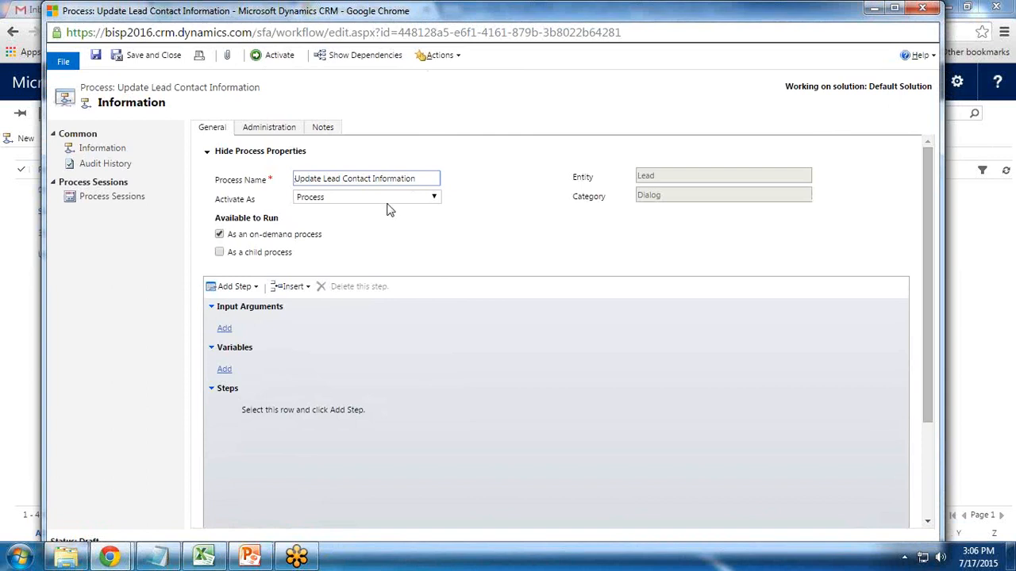
click(336, 200)
click(336, 201)
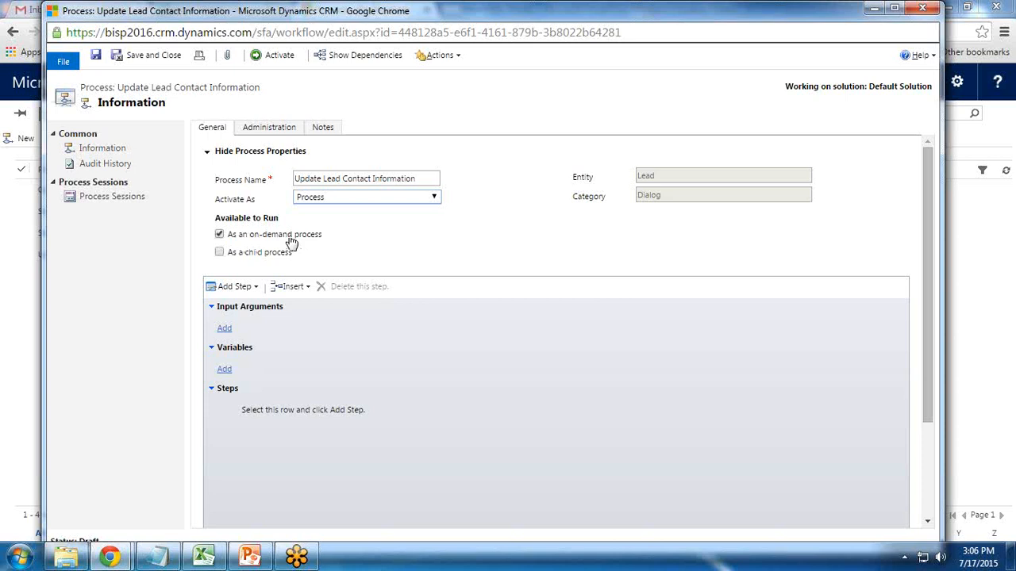
scroll(361, 369, down, 1)
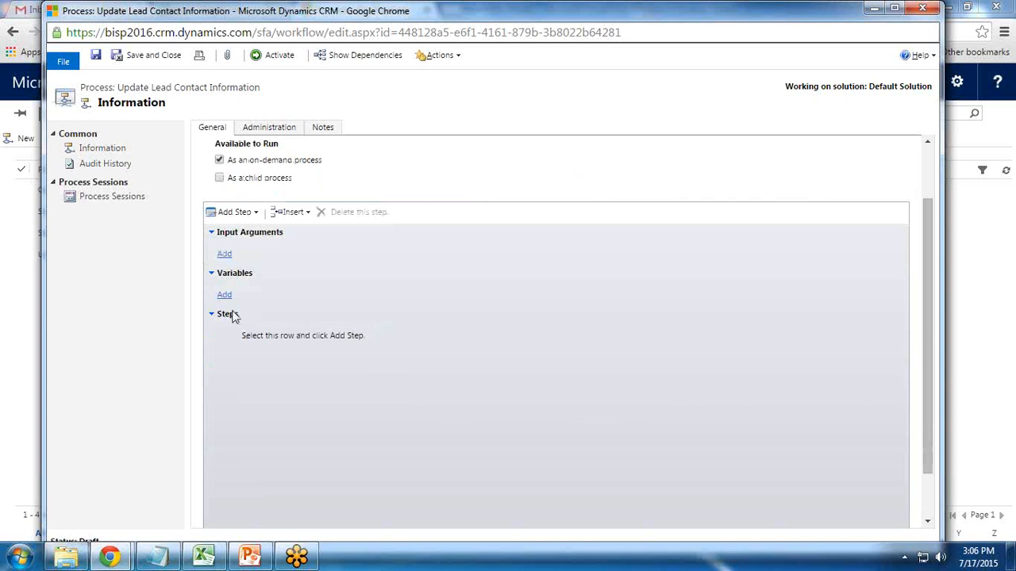
Add a page step to the dialog named Page1
click(234, 212)
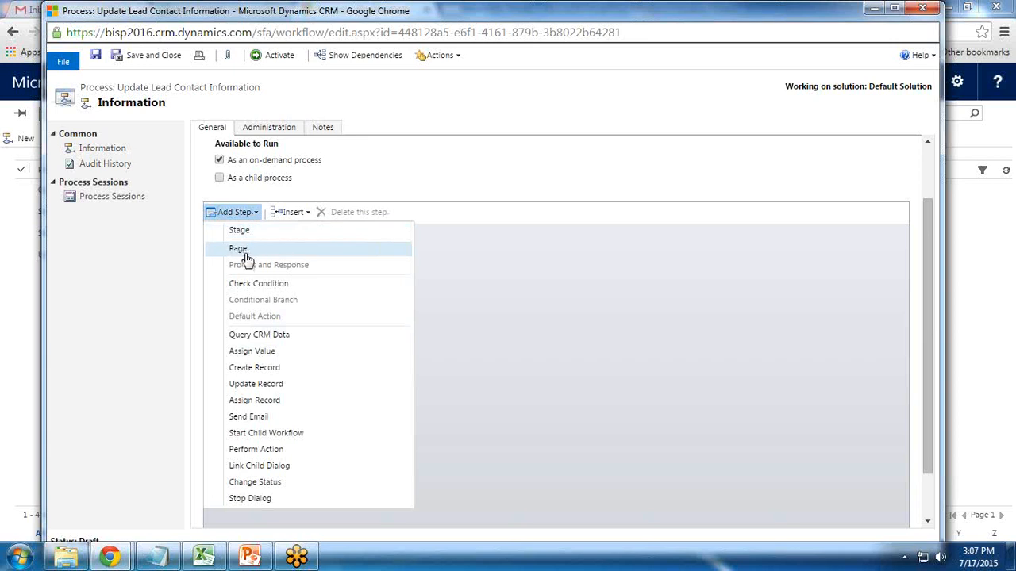
click(241, 252)
click(290, 340)
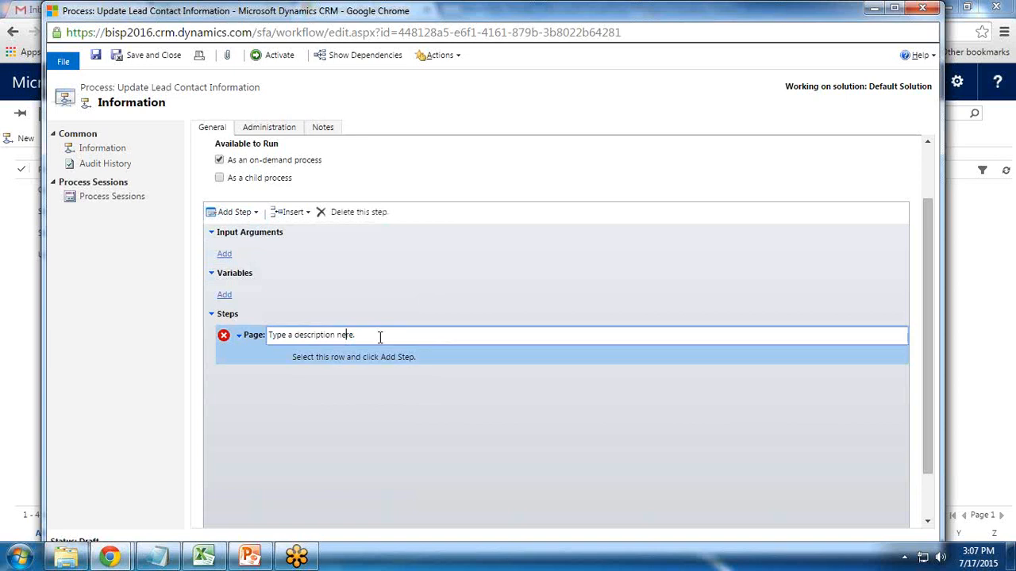
drag(363, 335, 251, 335)
text(Page1)
click(368, 359)
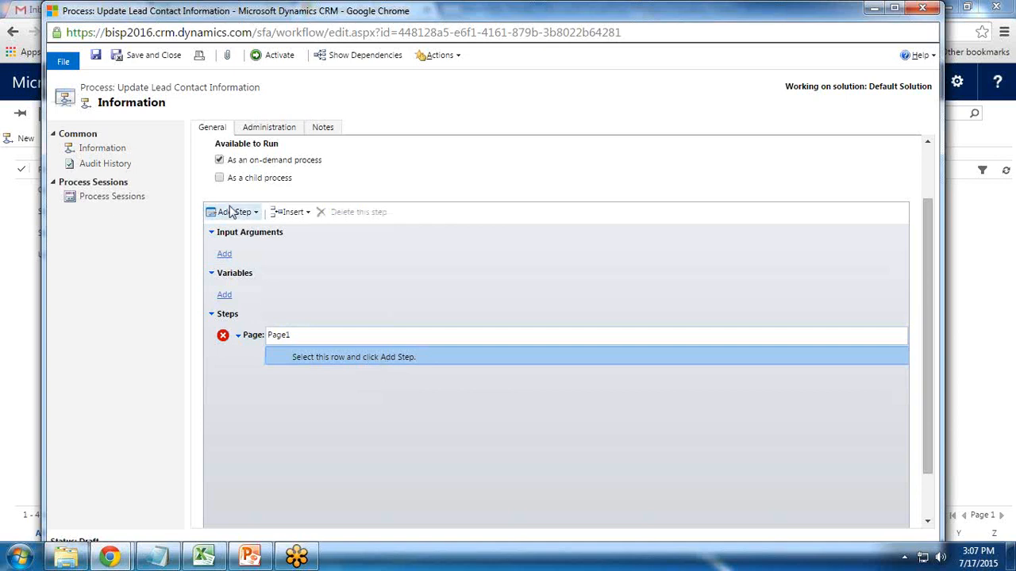
Add a prompt step 'What is your Business Phone Number' under Page1 and open its properties
click(254, 213)
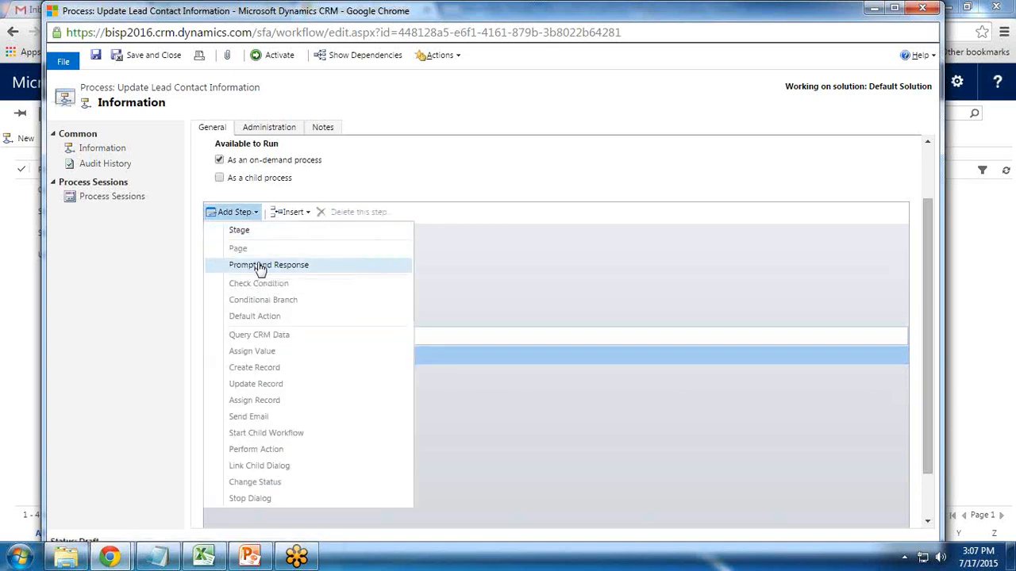
click(261, 266)
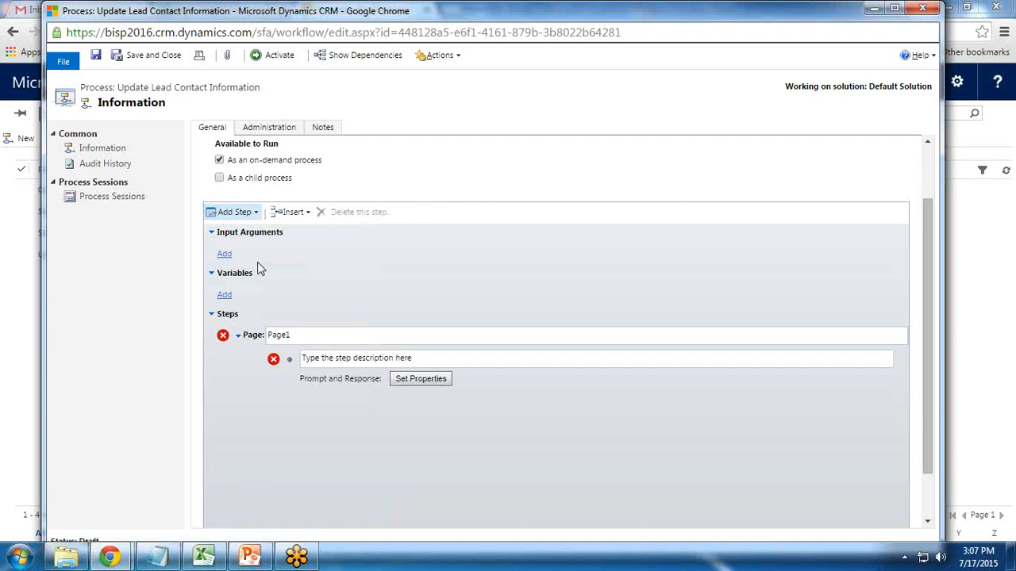
click(427, 360)
drag(427, 360, 308, 363)
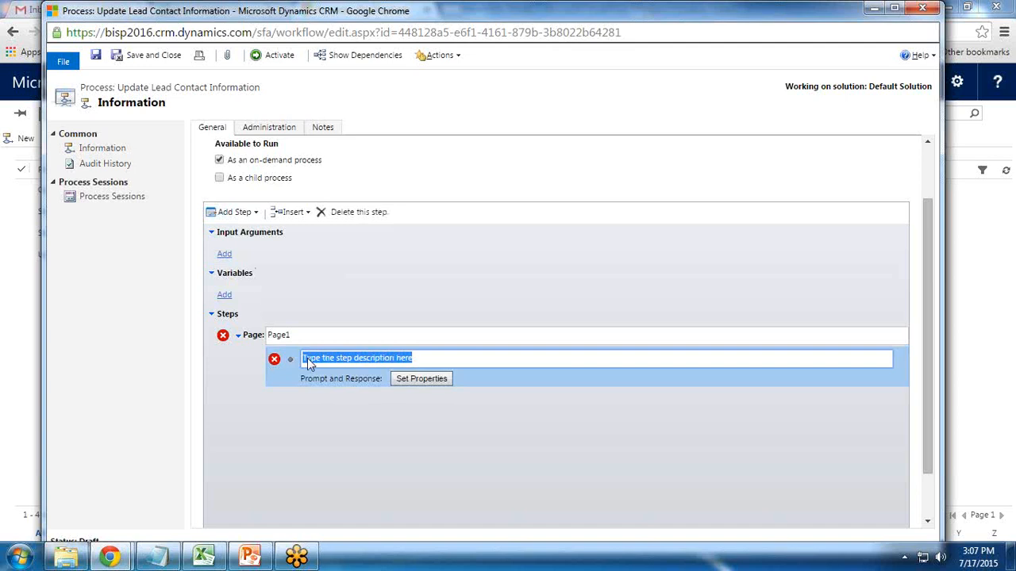
text(What is y)
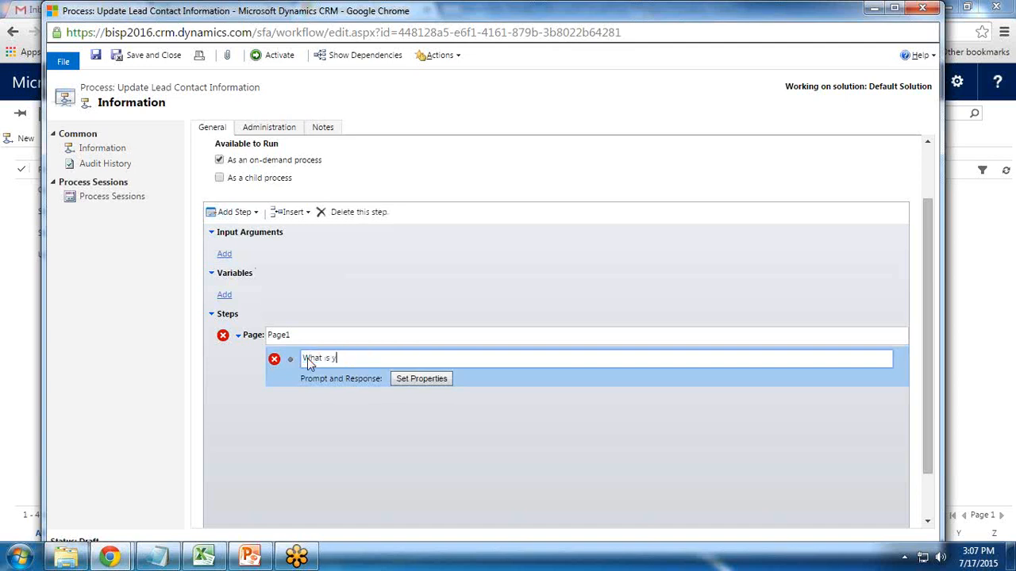
text(our Busin)
text(ines)
text(s Phone Number)
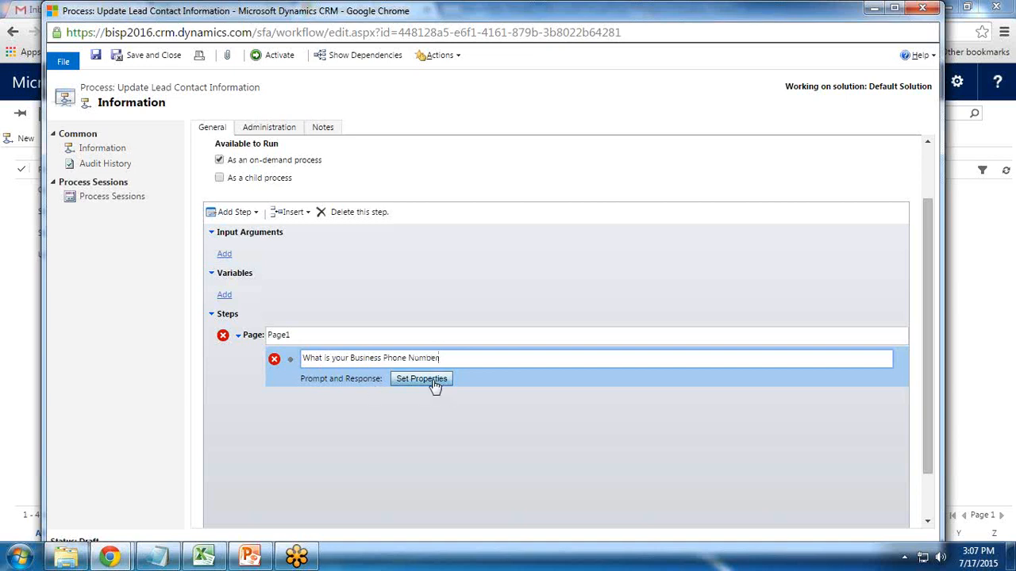
drag(302, 357, 406, 357)
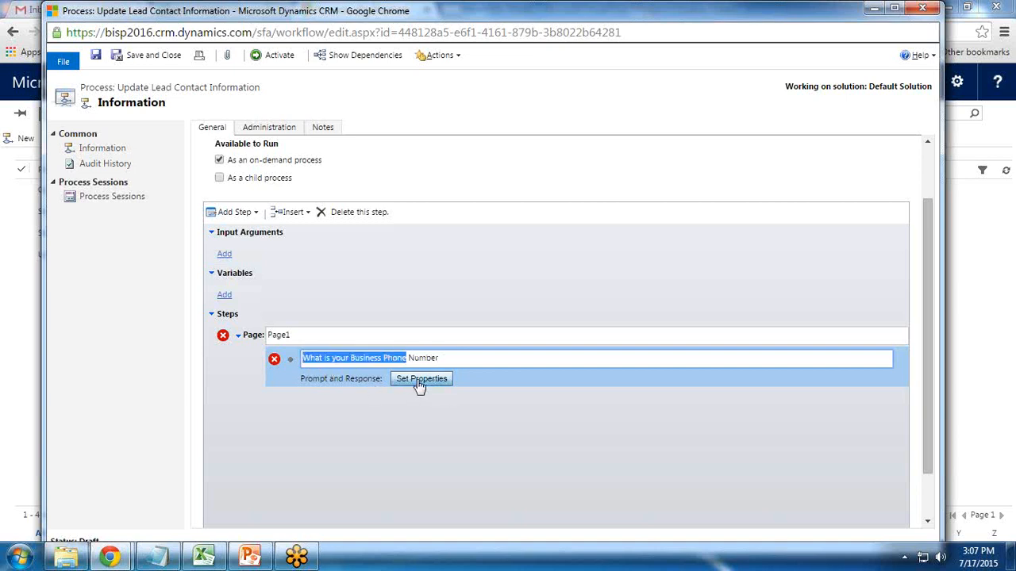
click(419, 389)
drag(251, 19, 289, 16)
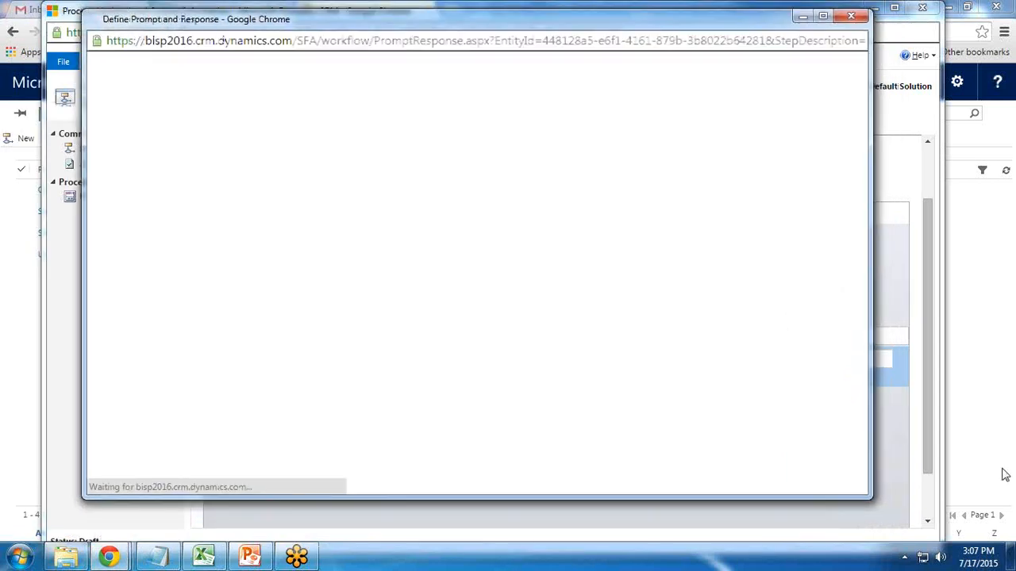
Set prompt text 'What is your Business Phone Number?' with a Single Line Text response, then save
drag(869, 500, 871, 536)
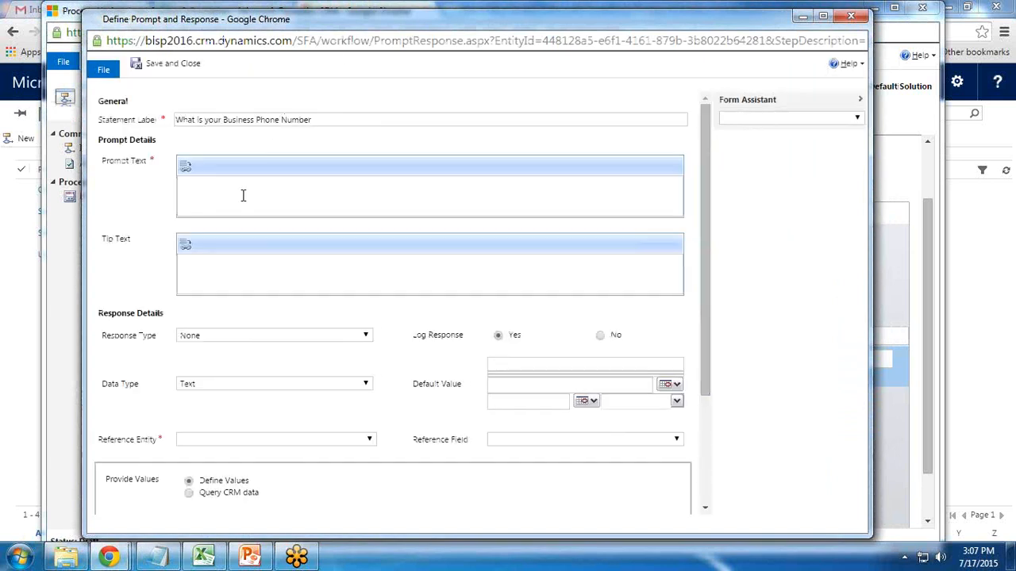
text(What o)
key(BackSpace)
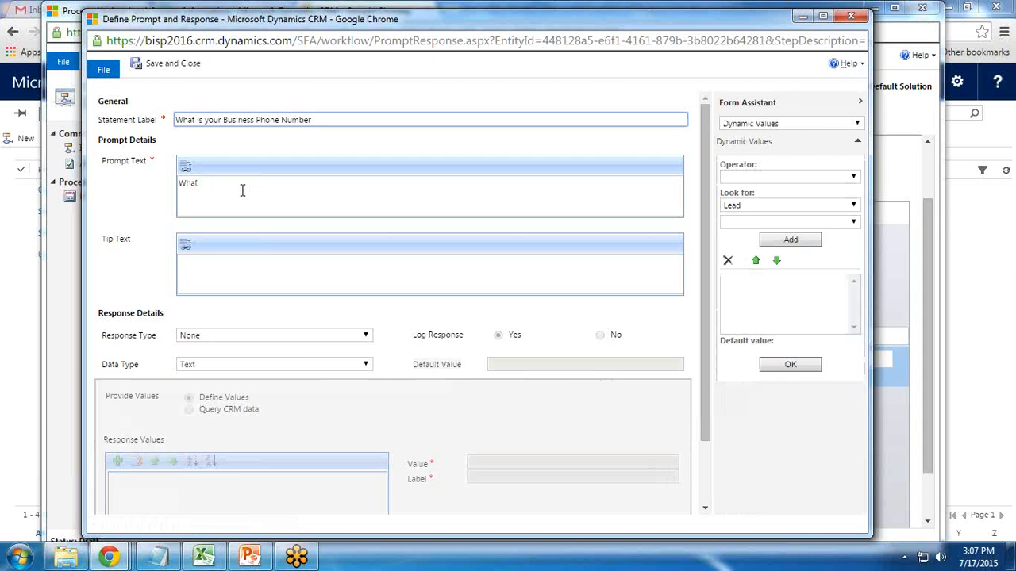
text(is your Business)
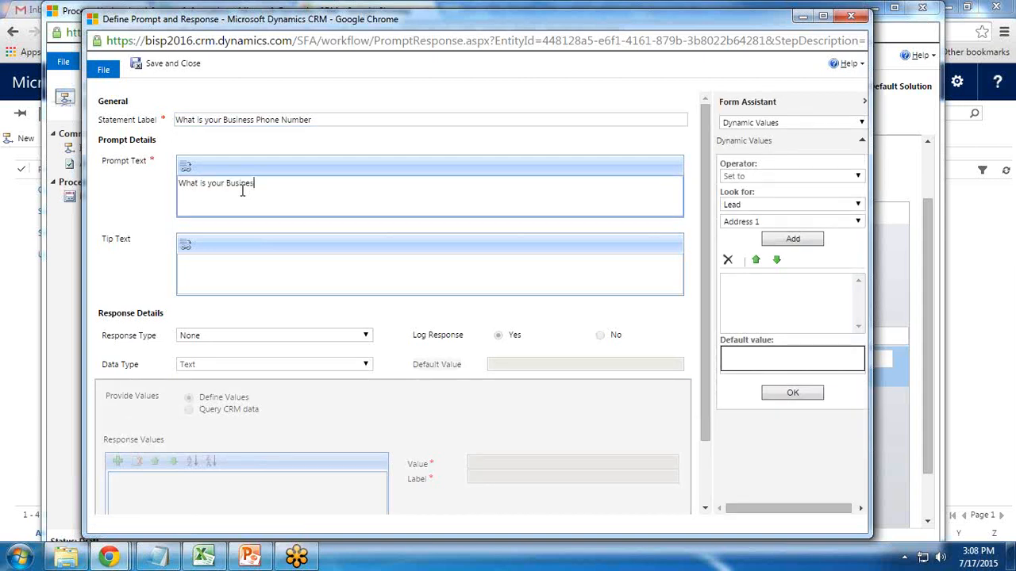
key(BackSpace)
key(BackSpace)
text(hone Number)
click(226, 270)
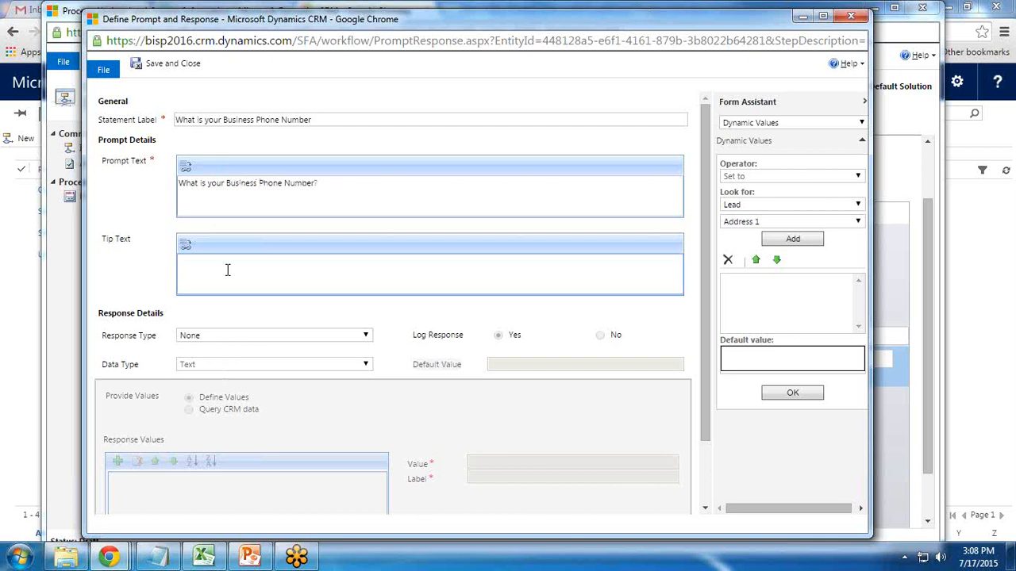
click(222, 334)
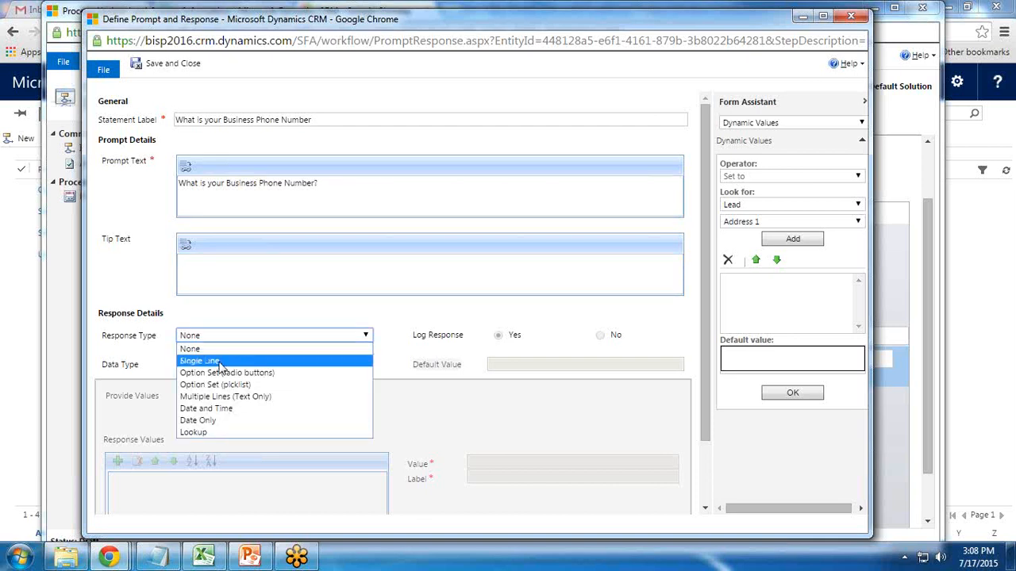
click(220, 362)
click(219, 364)
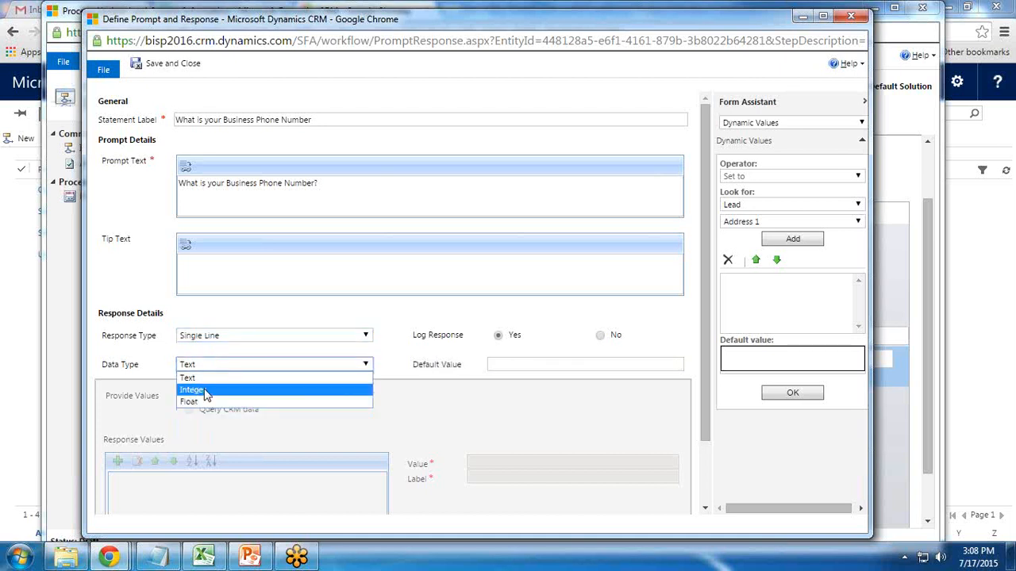
click(196, 378)
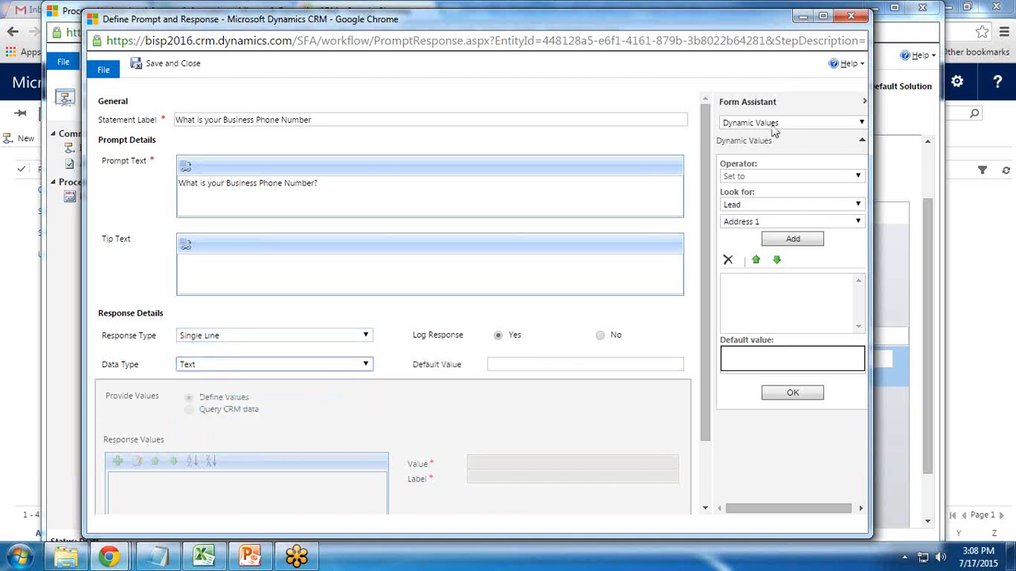
click(168, 70)
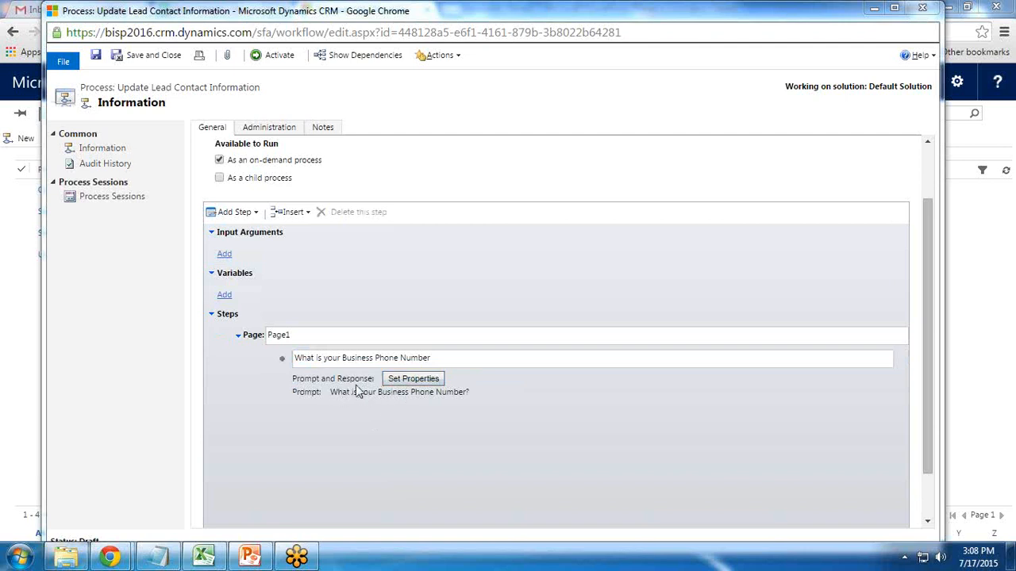
Add a new prompt step named 'Mobile Phone Number' and open its properties
click(328, 380)
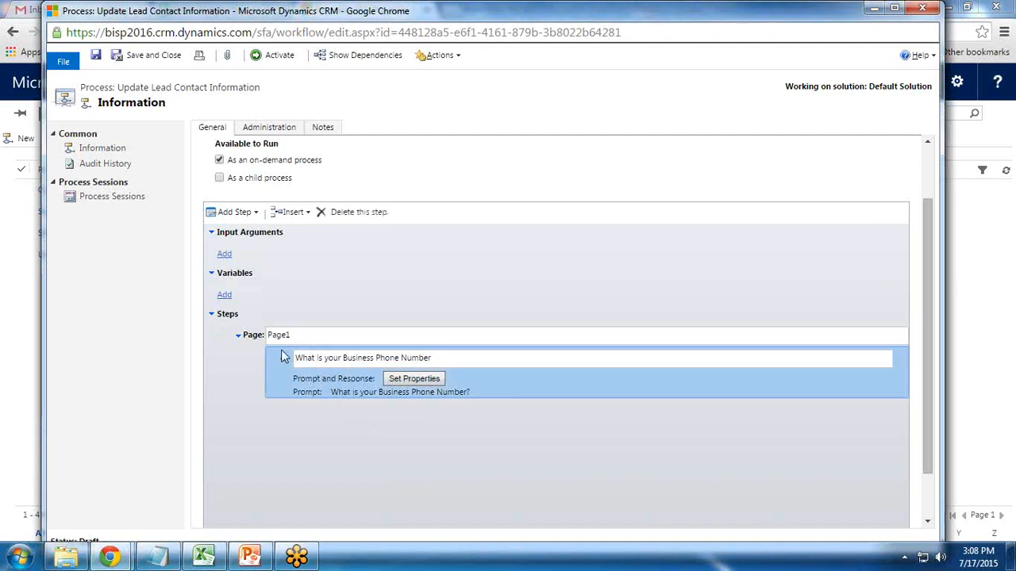
click(246, 213)
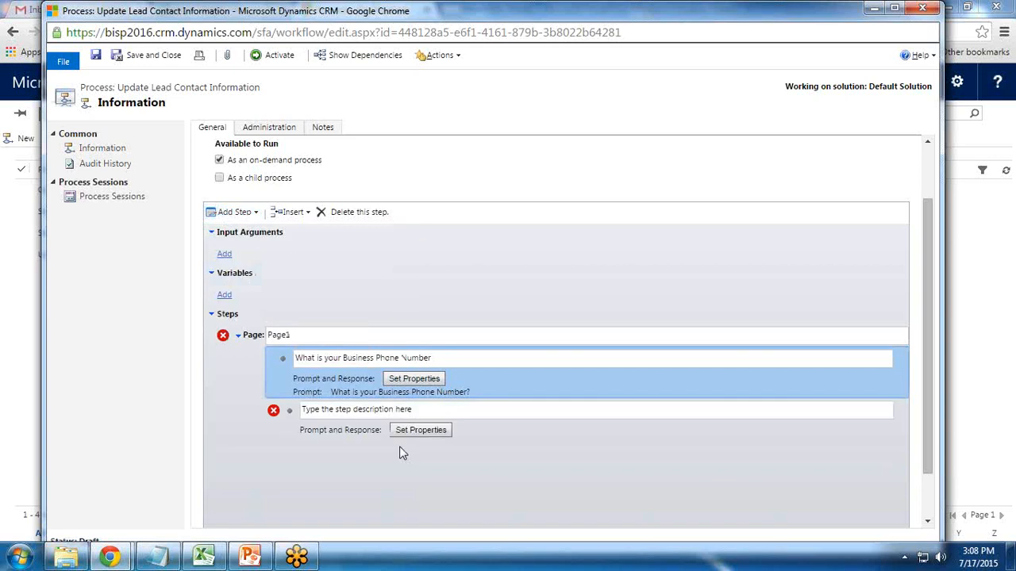
click(293, 411)
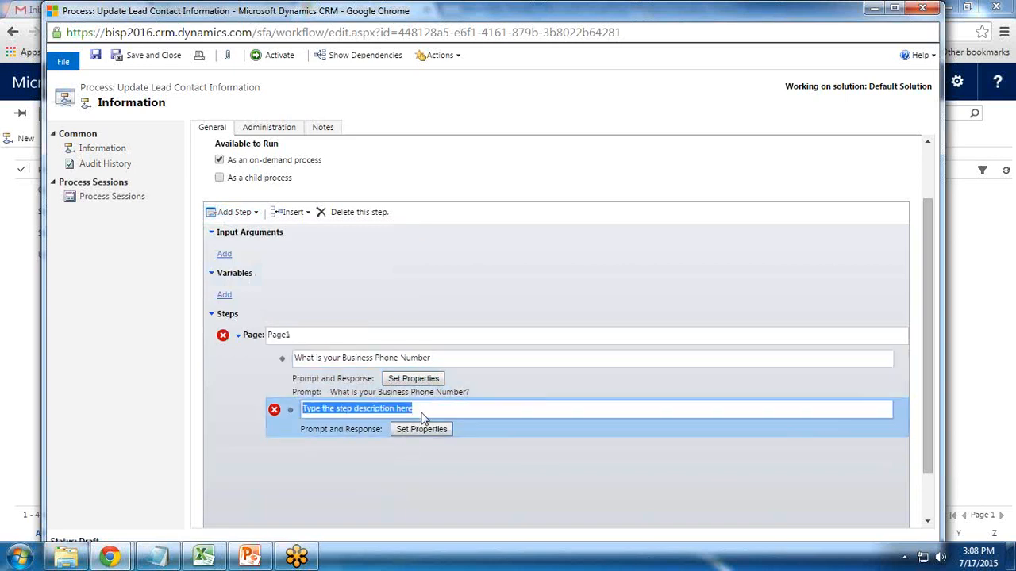
text(Mobile)
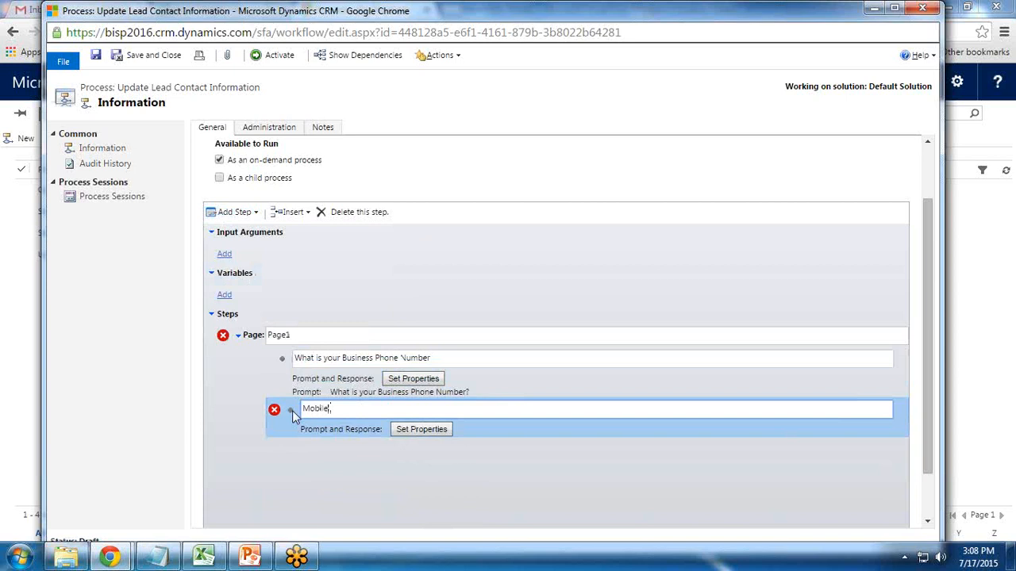
text( Phone Number)
click(415, 429)
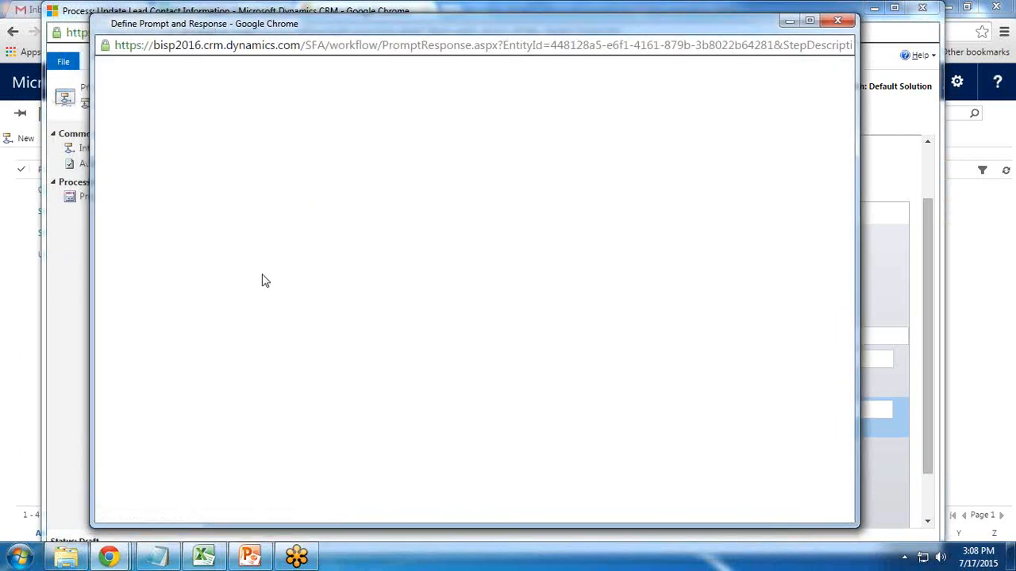
Set prompt text 'What is your Mobile Phone Number?' with a Single Line response, then save
click(234, 195)
text(What is yo)
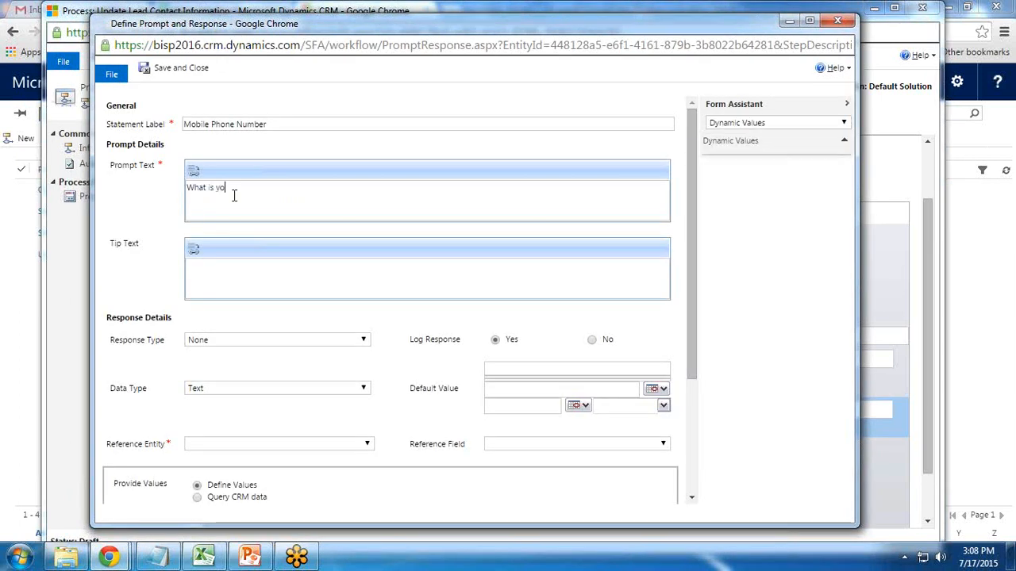
text(ur Mobile)
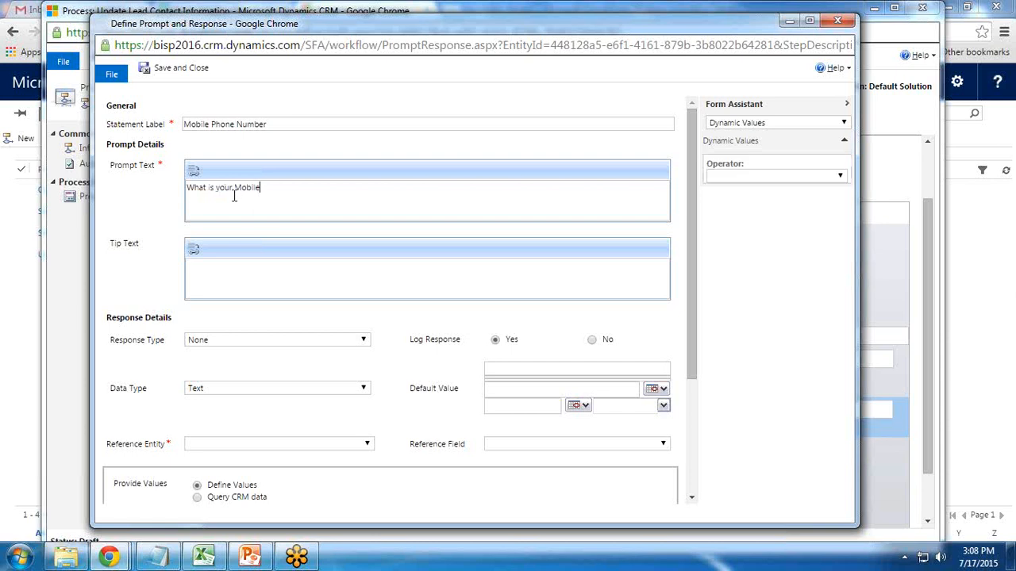
text( Ph)
key(BackSpace)
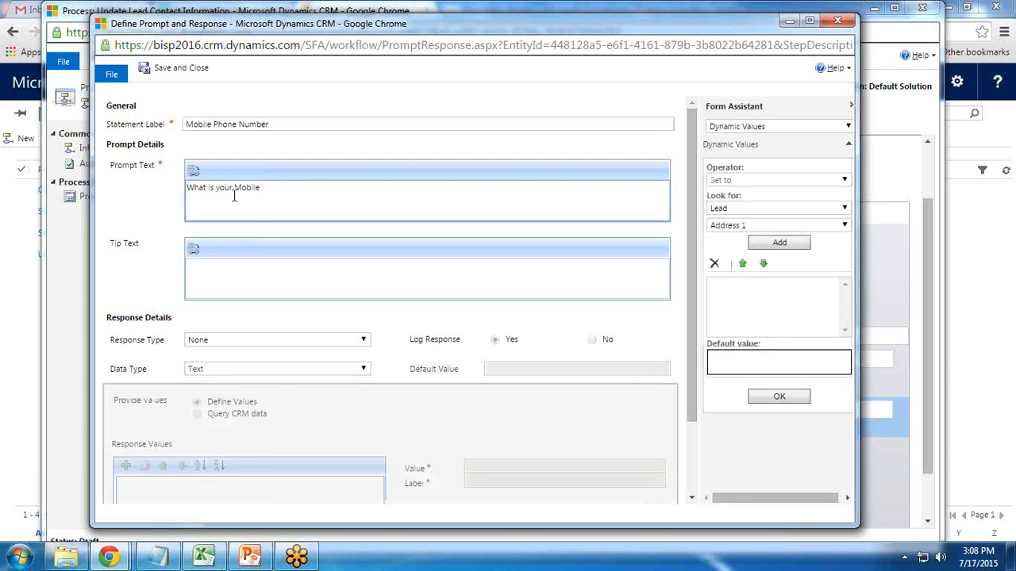
text(hone Number?)
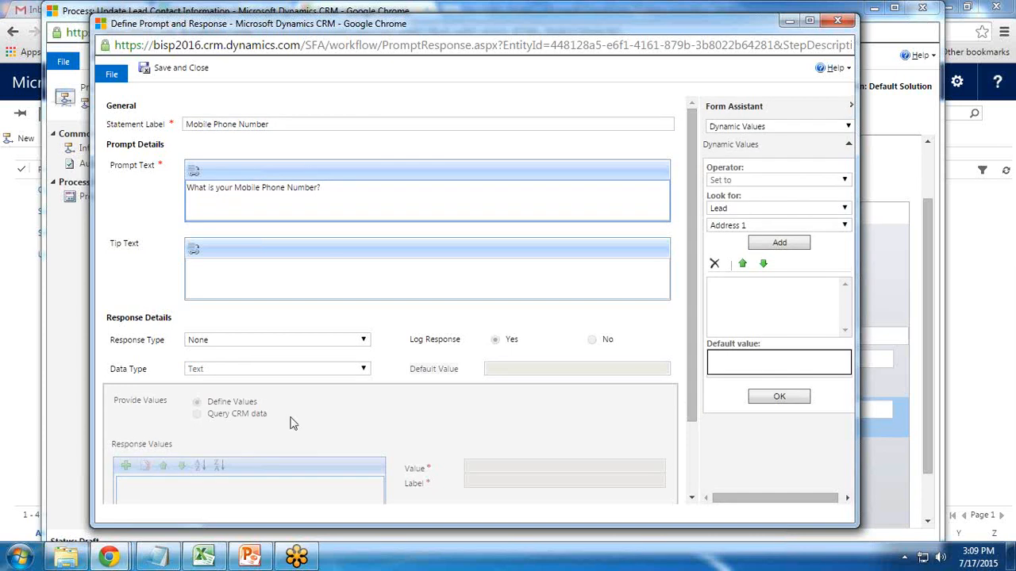
click(219, 341)
click(219, 365)
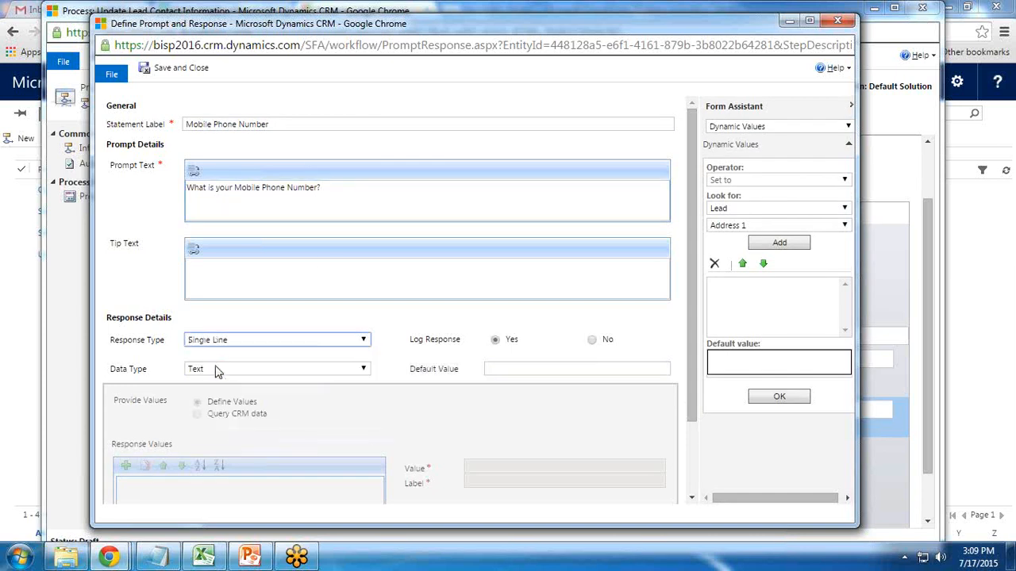
click(166, 73)
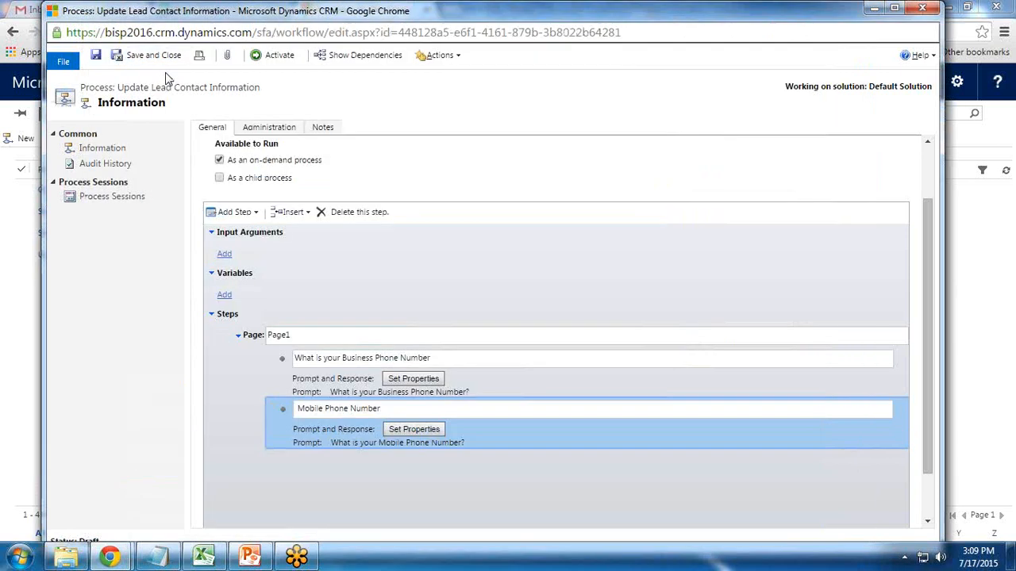
Add a third prompt step named 'Email Id' and open its properties
click(251, 212)
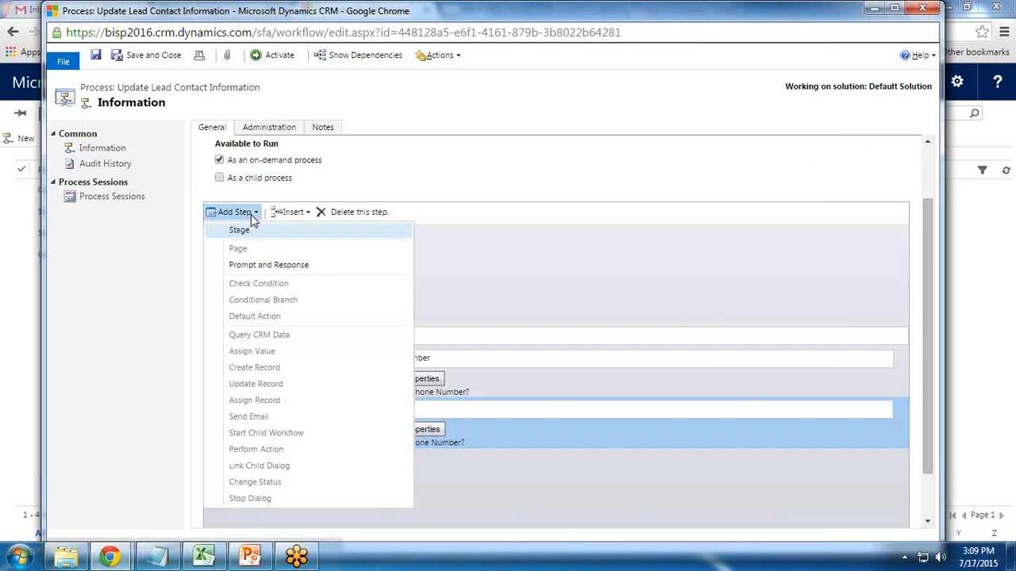
click(252, 273)
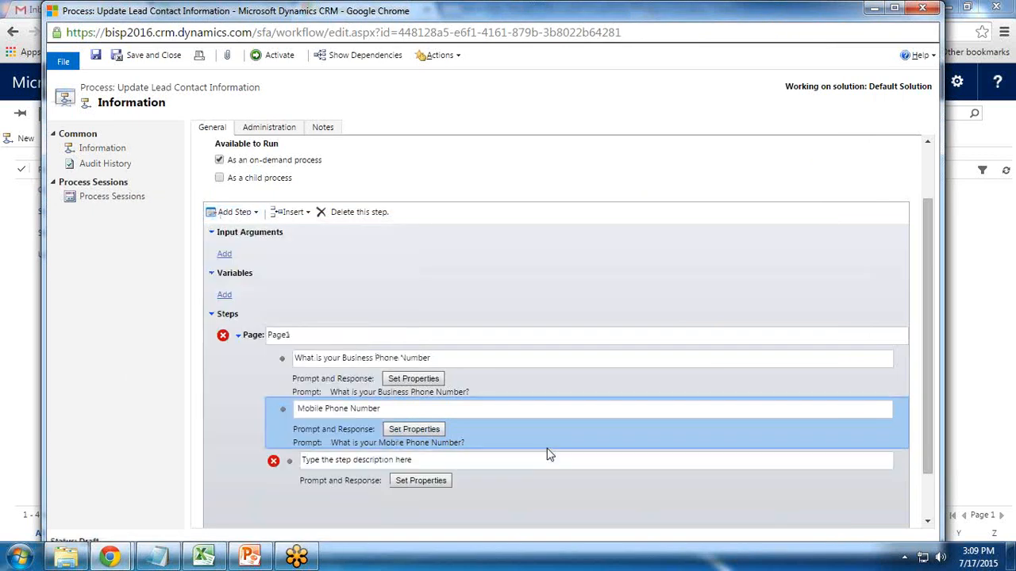
click(550, 456)
click(384, 461)
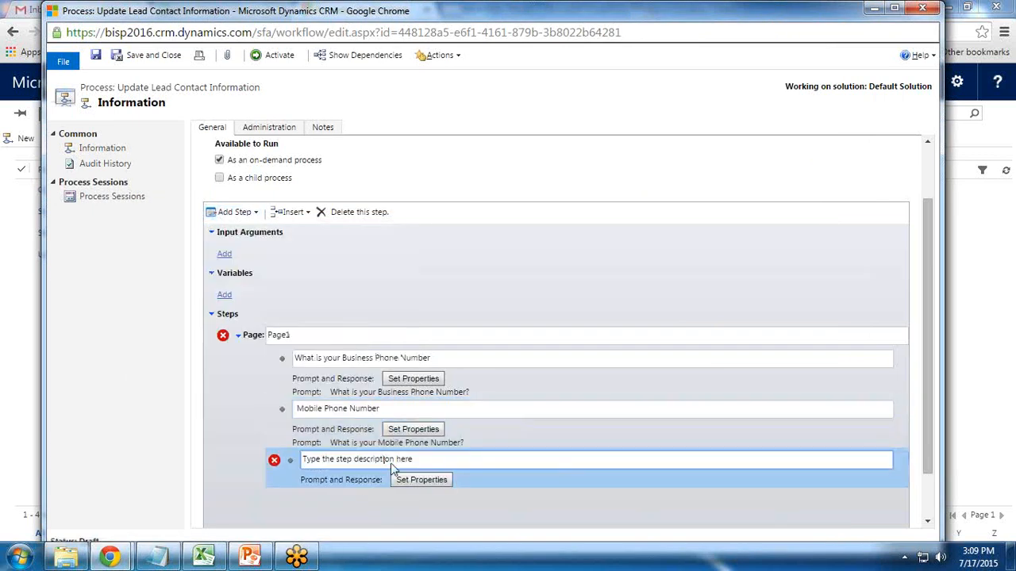
drag(423, 460, 237, 458)
text(Email Id)
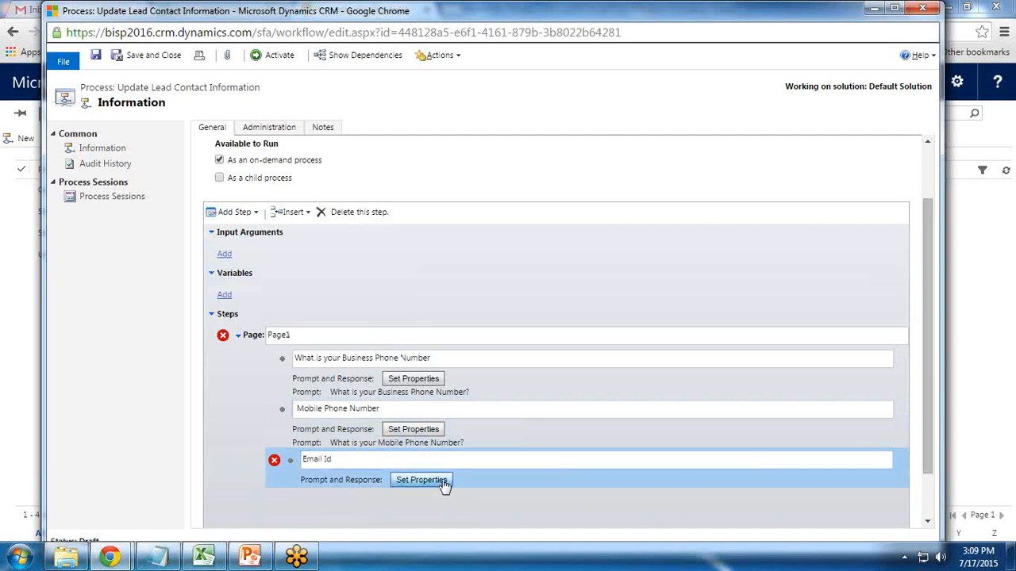
click(443, 484)
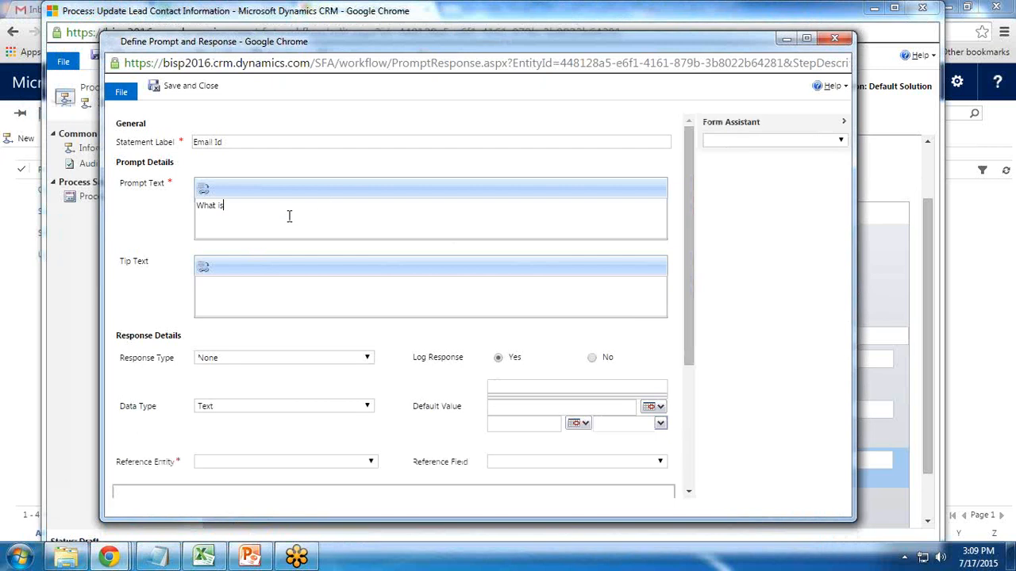
Set prompt text 'What is your Email Id?' with a Single Line Text response, then save
text(Email Id?)
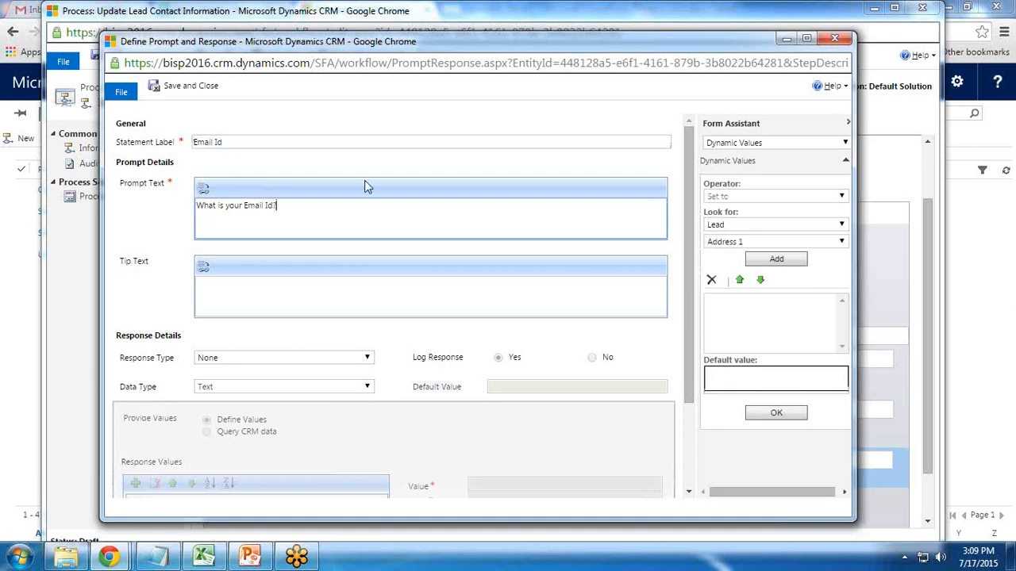
click(225, 358)
click(224, 381)
click(224, 387)
click(225, 400)
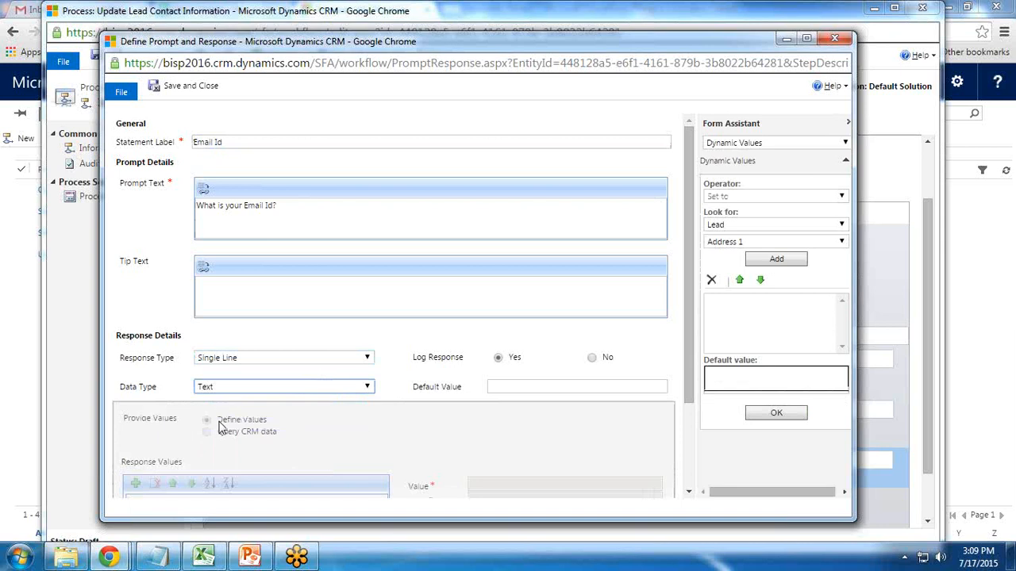
click(183, 85)
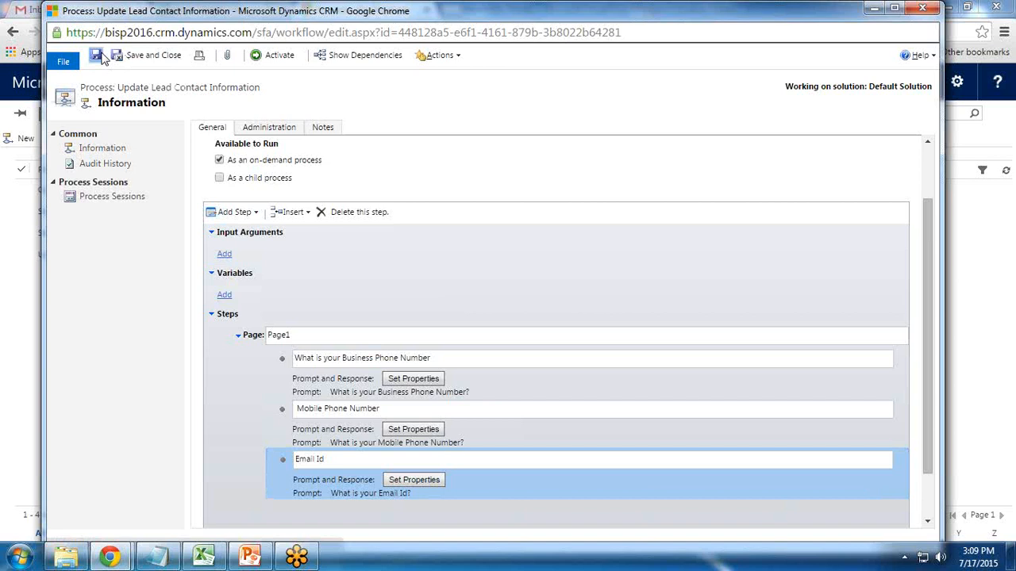
Save the dialog process and select the Page1 block
click(100, 58)
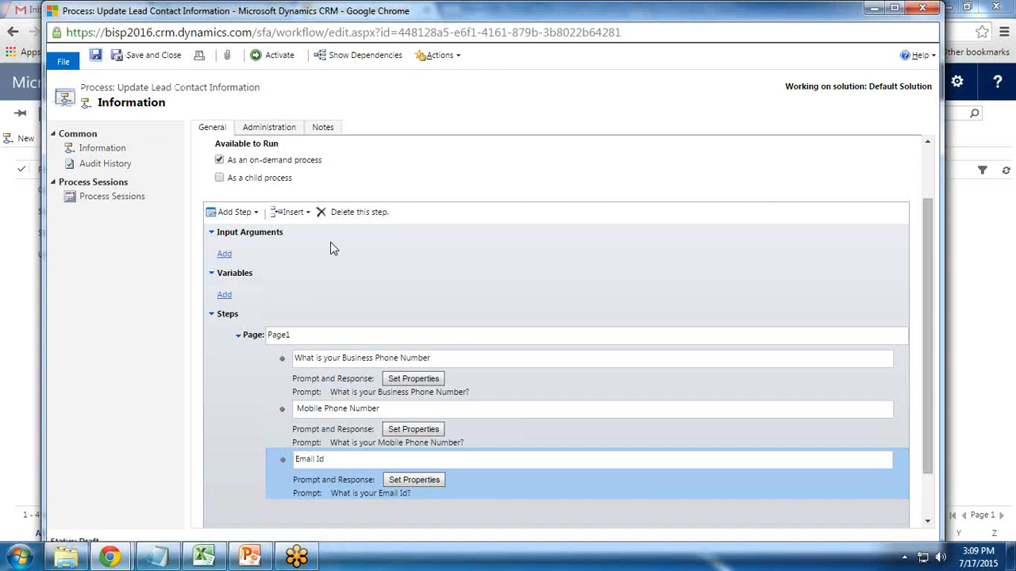
scroll(400, 319, down, 1)
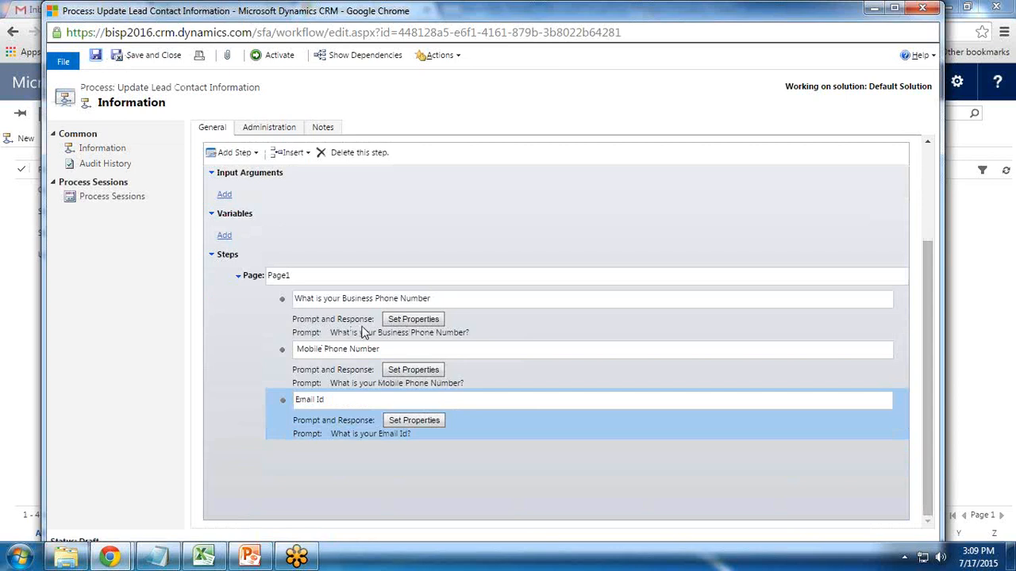
click(254, 279)
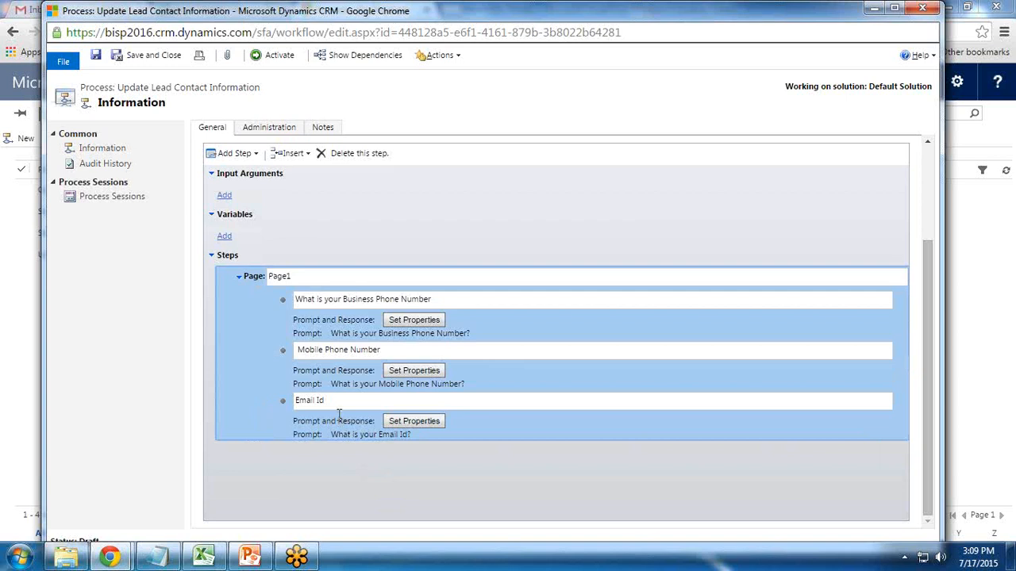
click(242, 153)
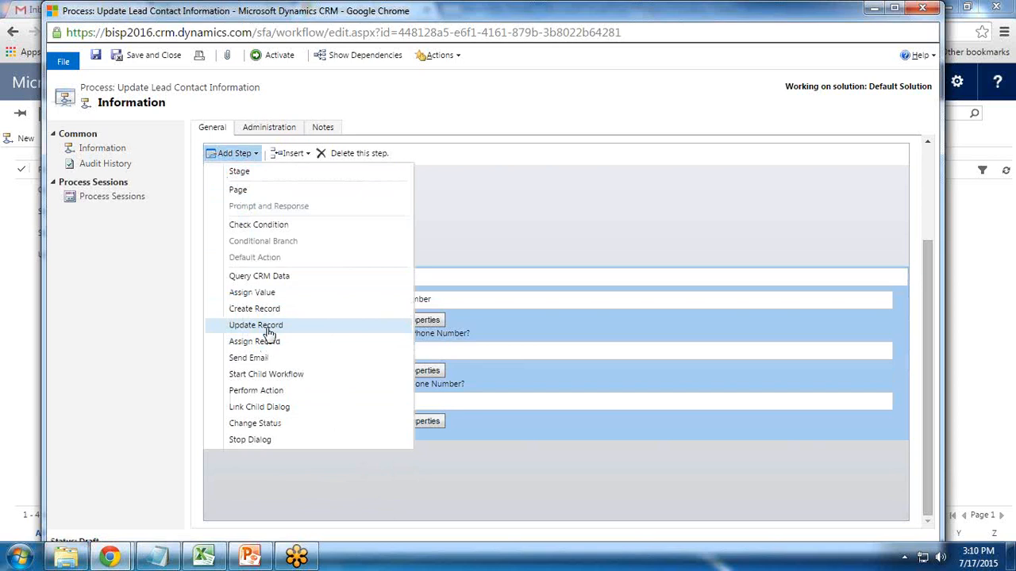
Add an 'Update Record' step for the Lead after Page1 and open its field settings
click(268, 327)
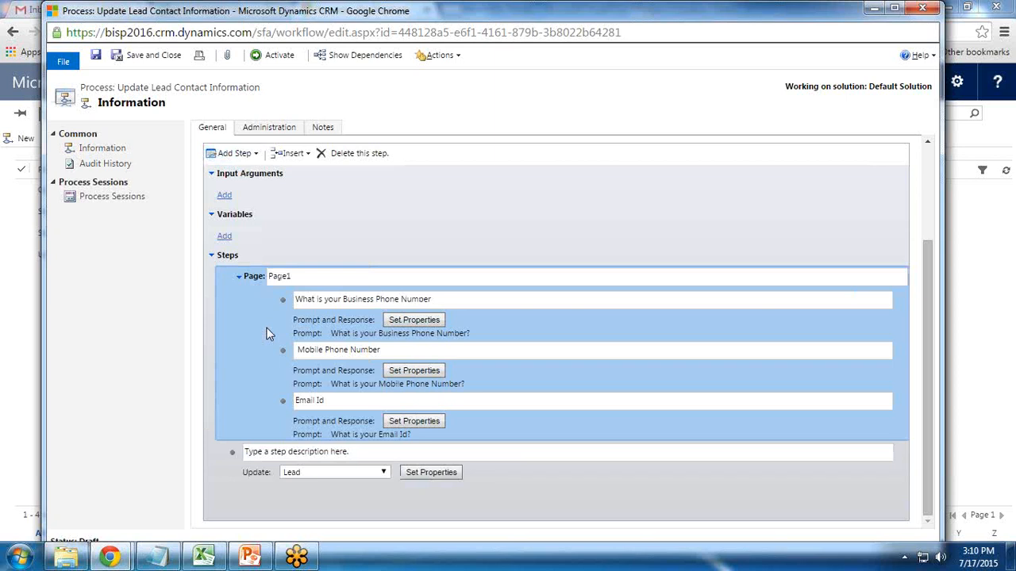
click(341, 449)
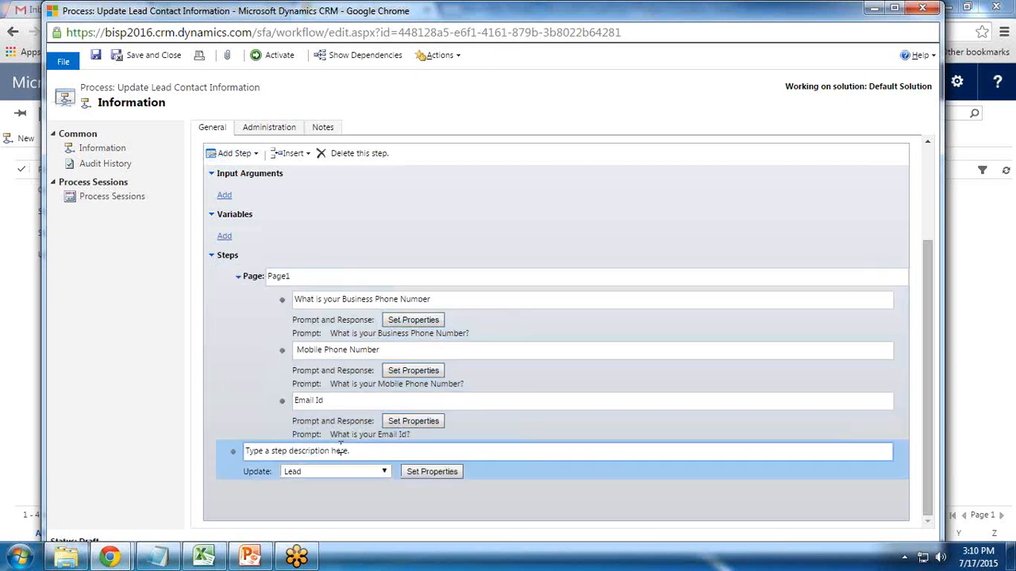
drag(356, 450, 175, 450)
text(Update Record)
click(432, 471)
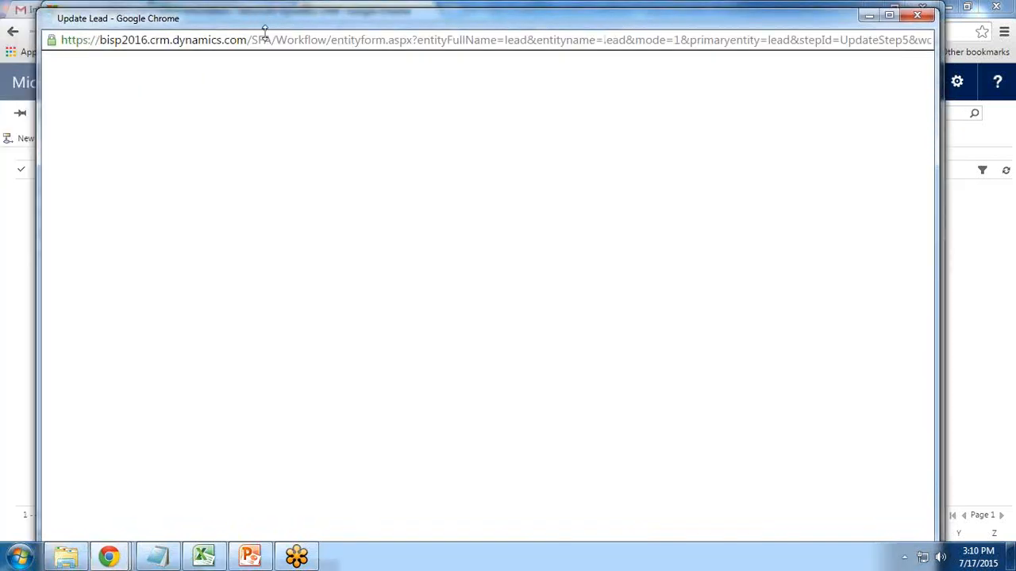
drag(269, 26, 263, 3)
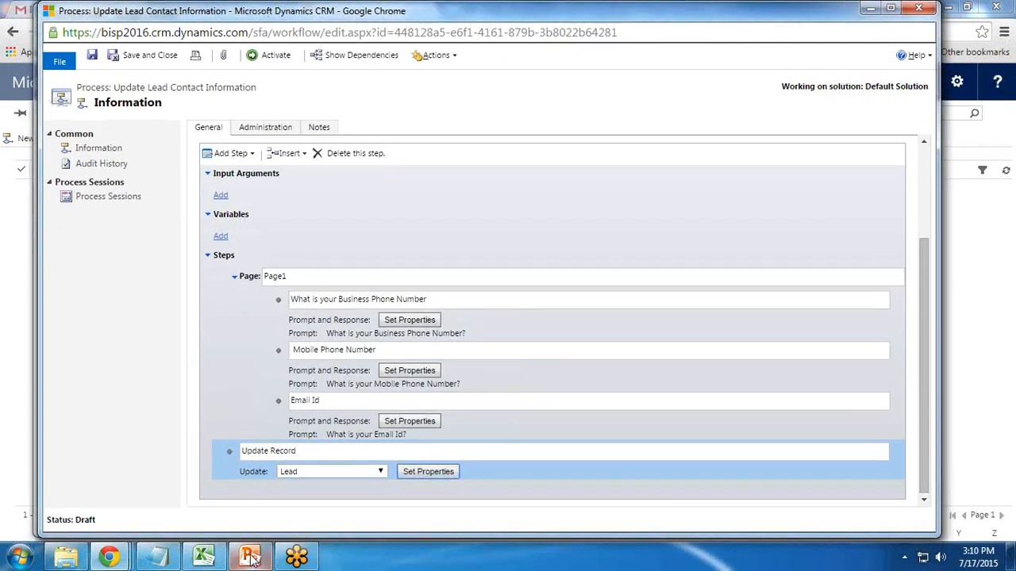
Fill the lead's Business Phone with the business phone prompt's response
mouse_move(109, 555)
click(425, 499)
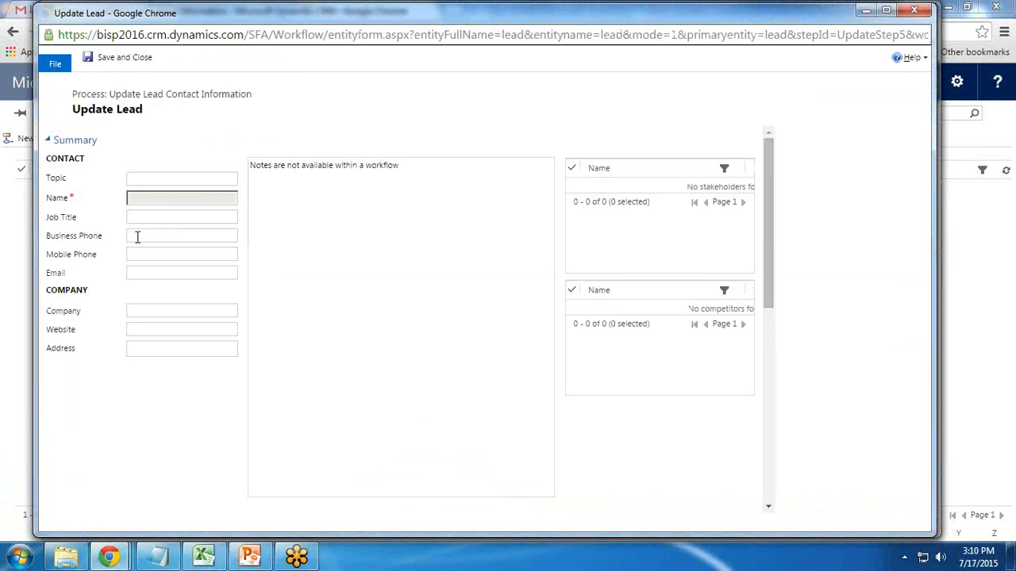
click(138, 236)
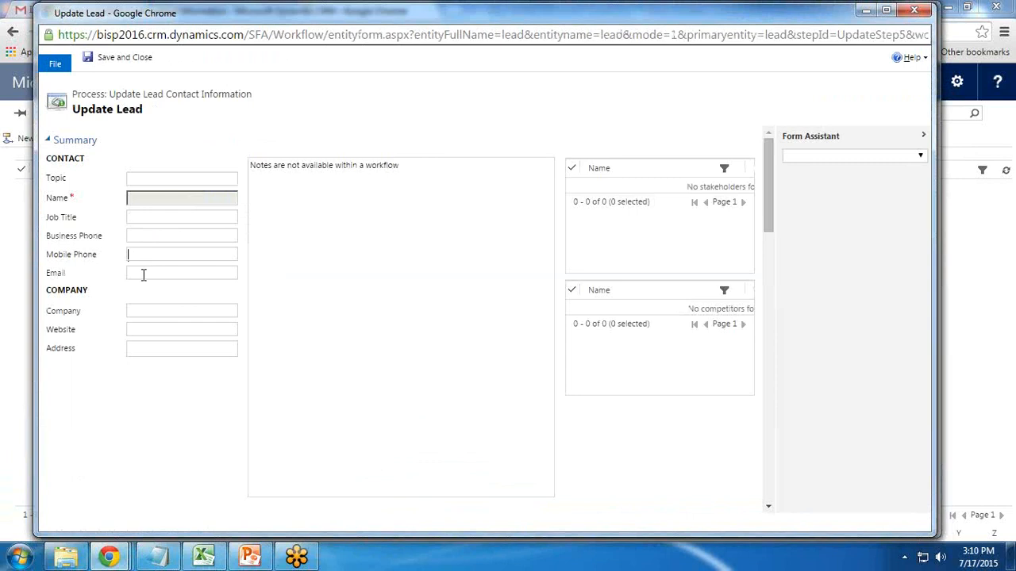
click(141, 236)
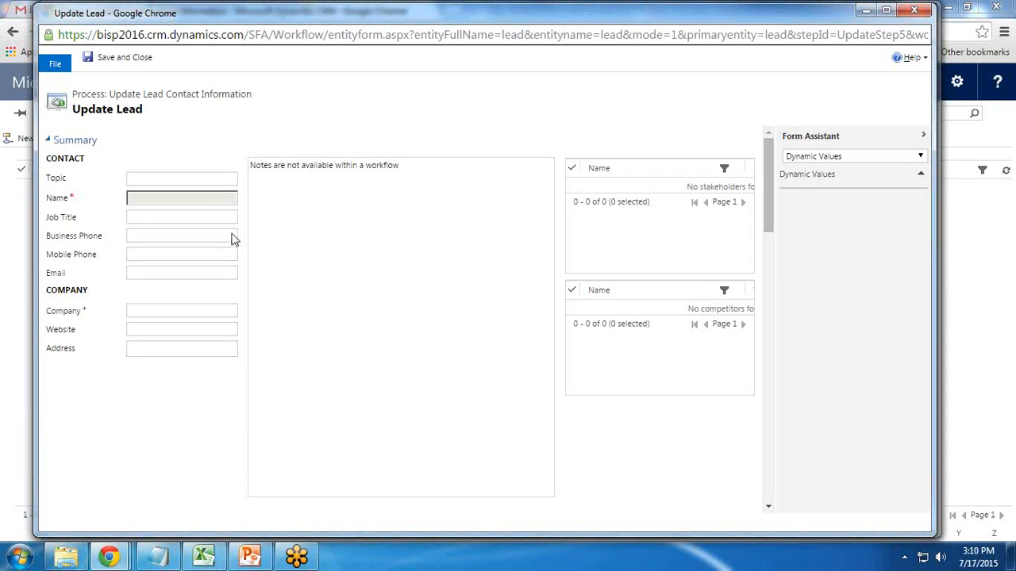
click(144, 236)
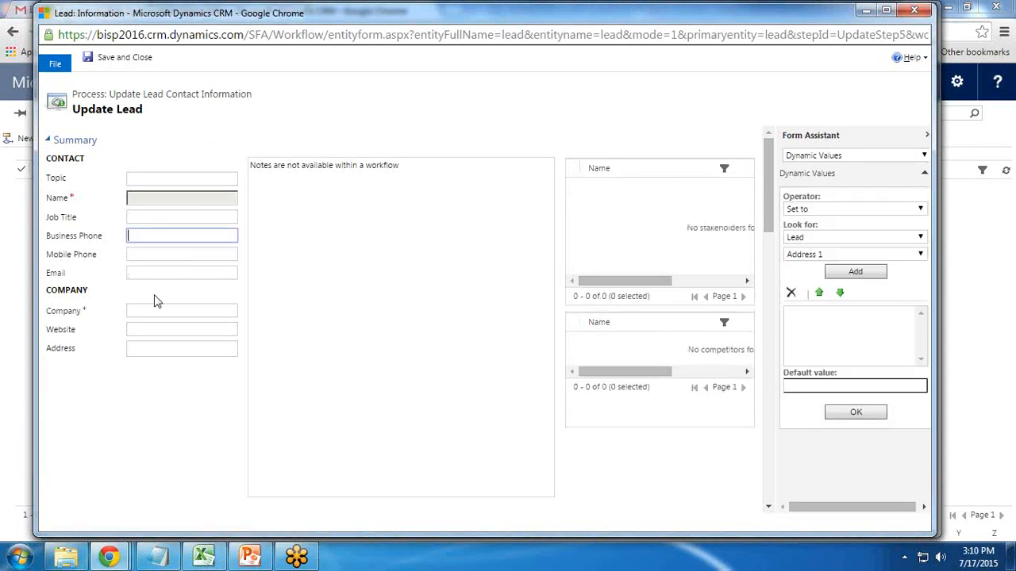
click(825, 254)
click(822, 238)
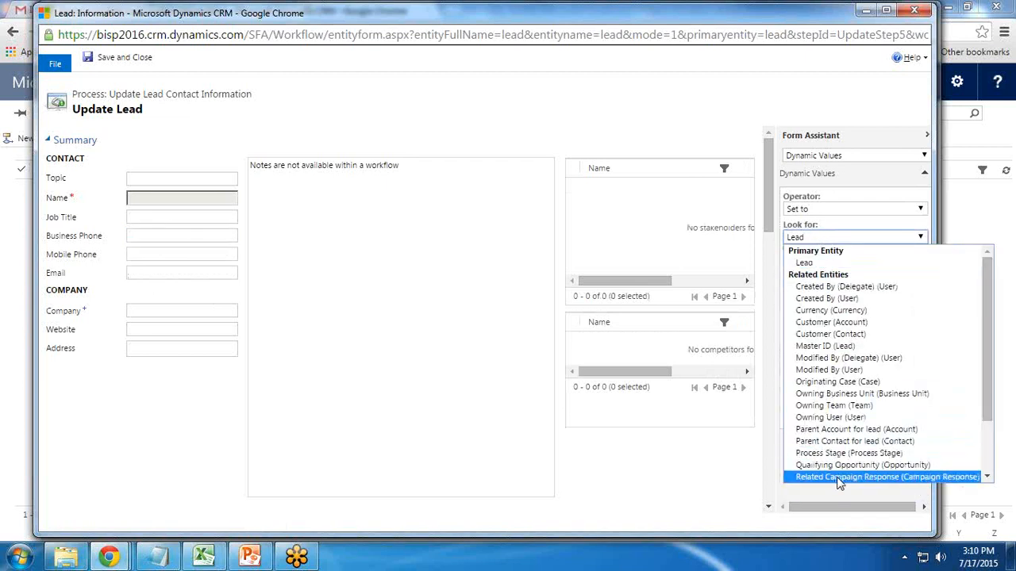
scroll(835, 467, down, 2)
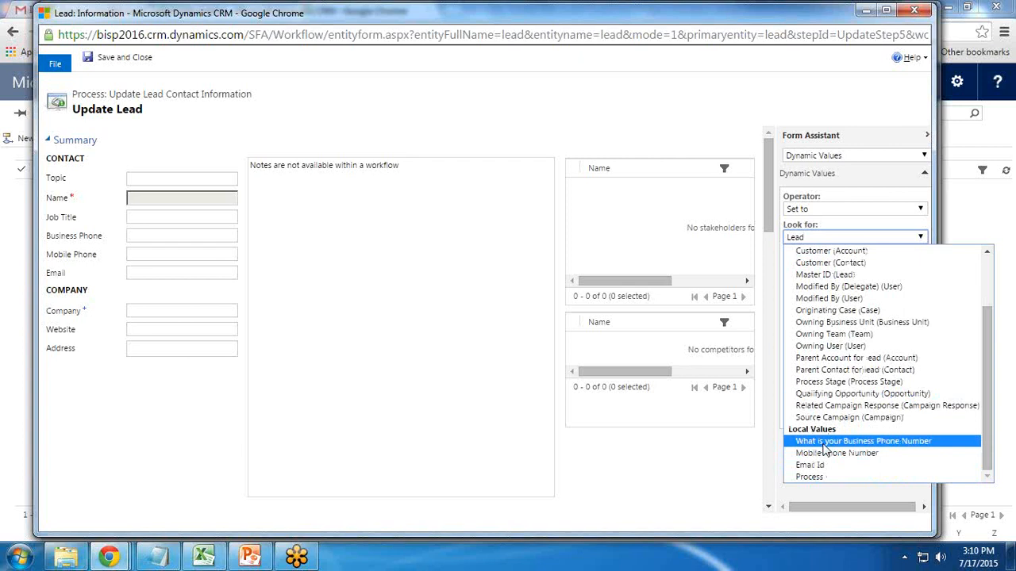
click(826, 444)
click(854, 272)
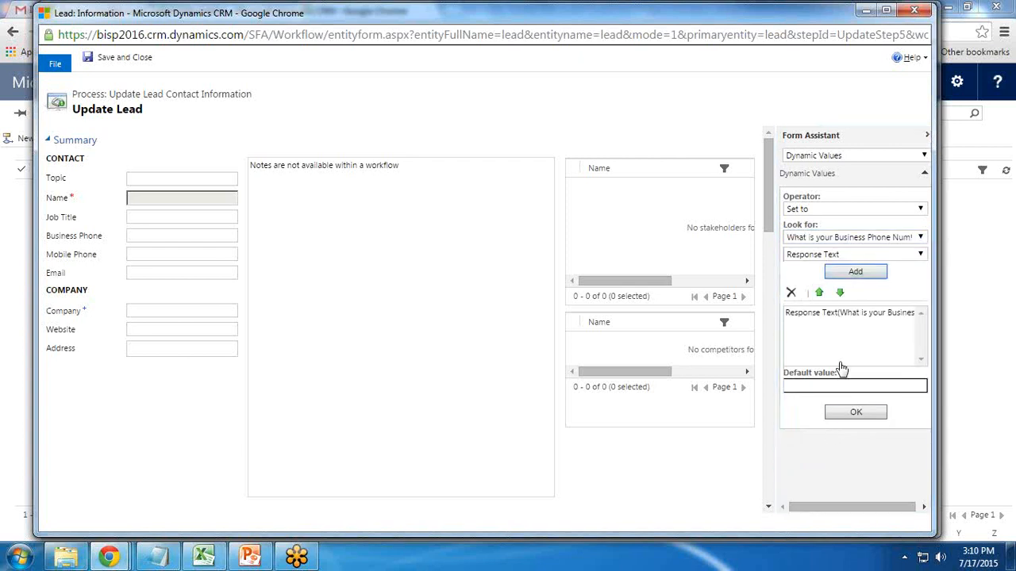
click(855, 412)
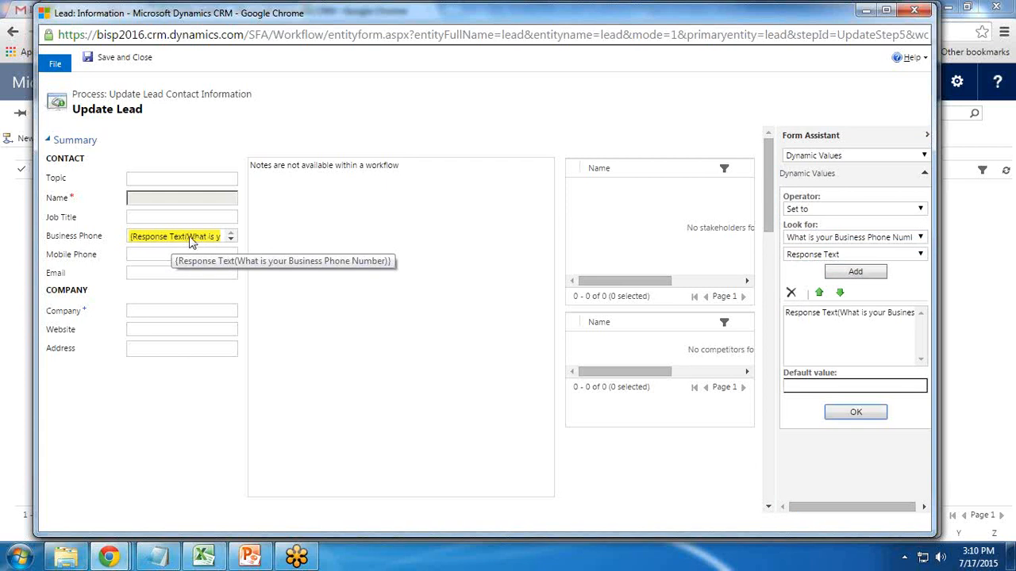
Fill the lead's Mobile Phone with the Mobile Phone Number response
click(147, 254)
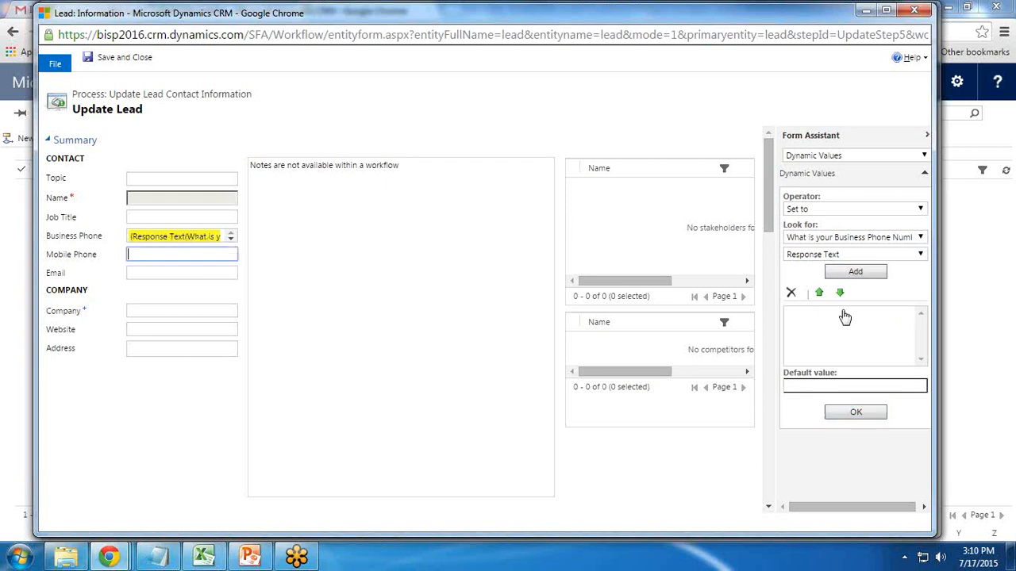
click(821, 254)
click(876, 237)
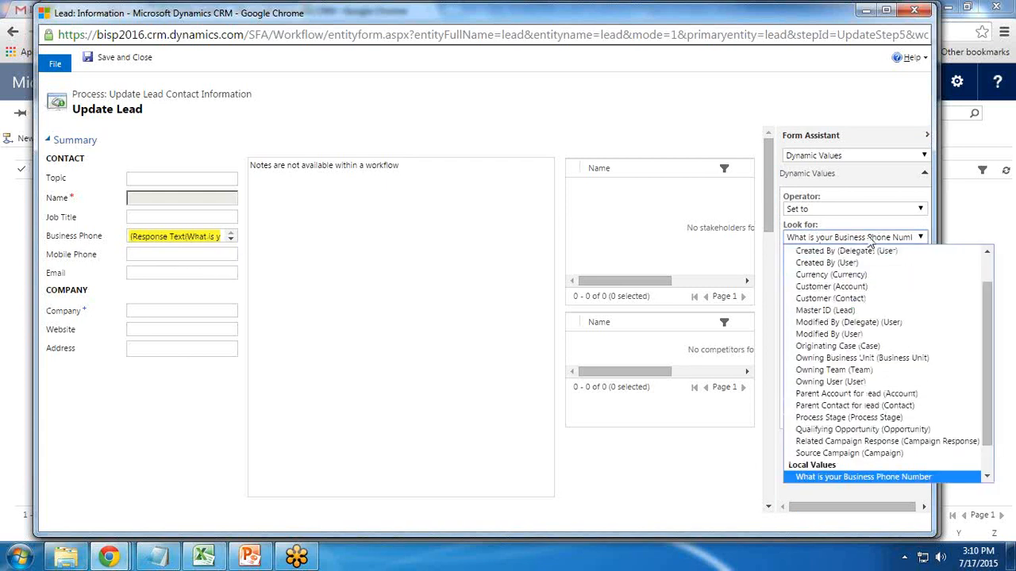
scroll(867, 471, down, 1)
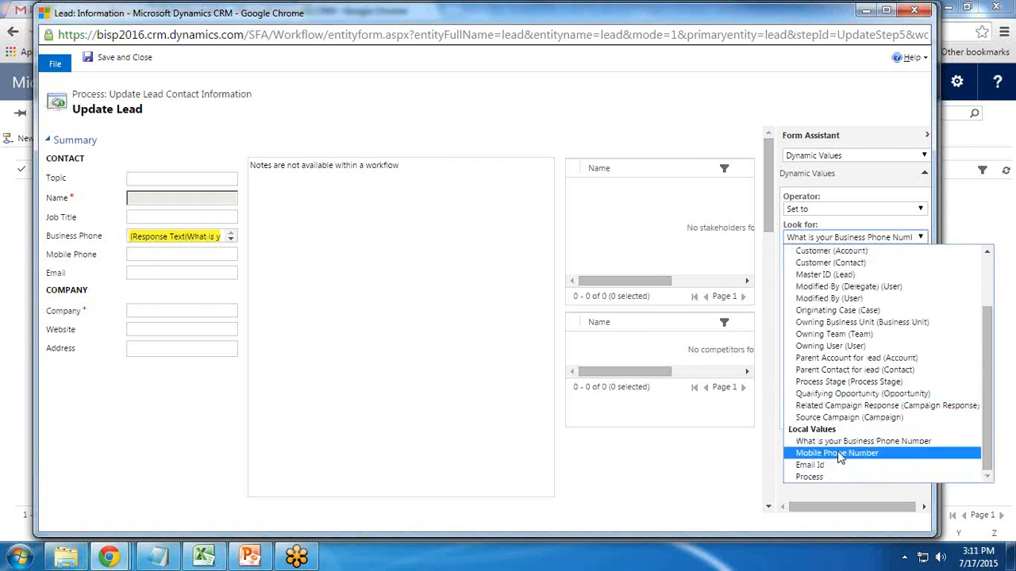
click(841, 459)
click(854, 271)
click(850, 415)
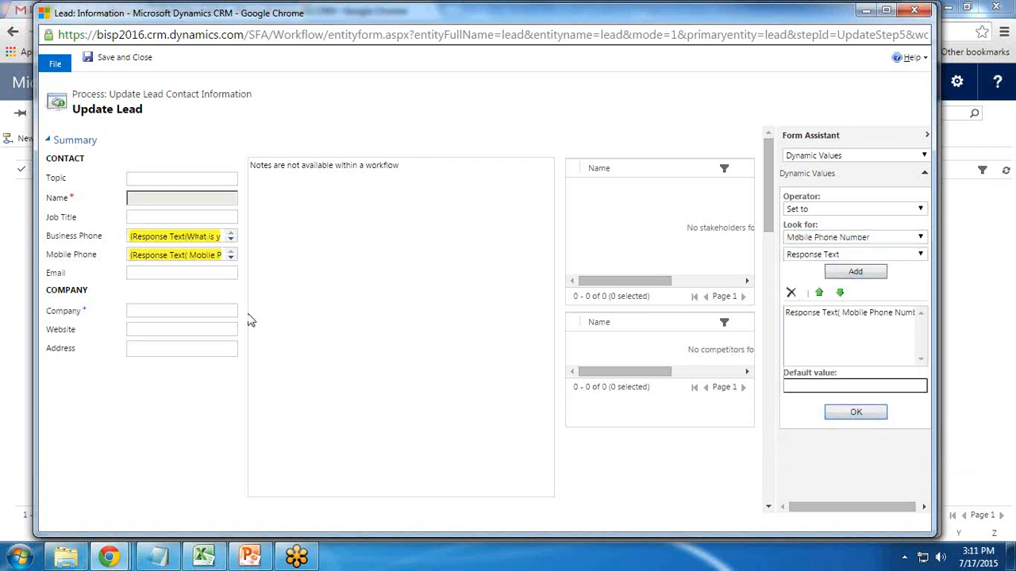
Fill the lead's Email with the Email Id response and save the update step
click(204, 277)
click(794, 240)
scroll(830, 458, down, 1)
click(818, 465)
click(855, 271)
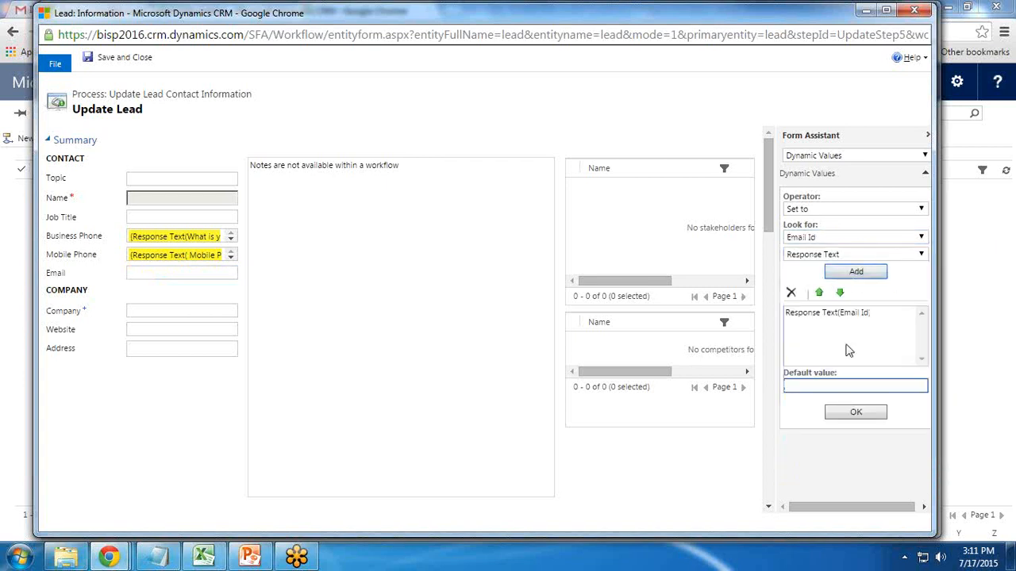
click(850, 414)
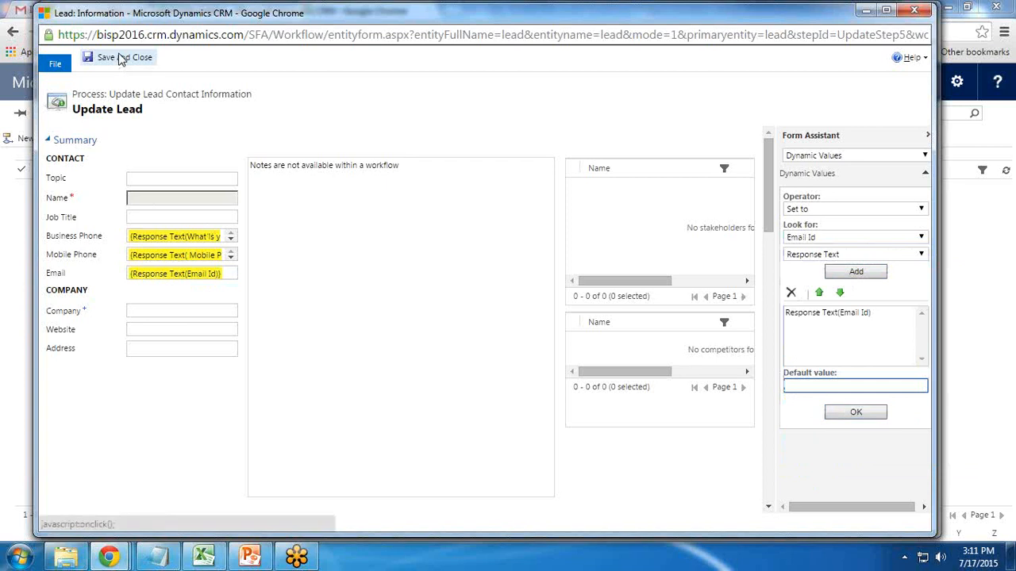
click(119, 58)
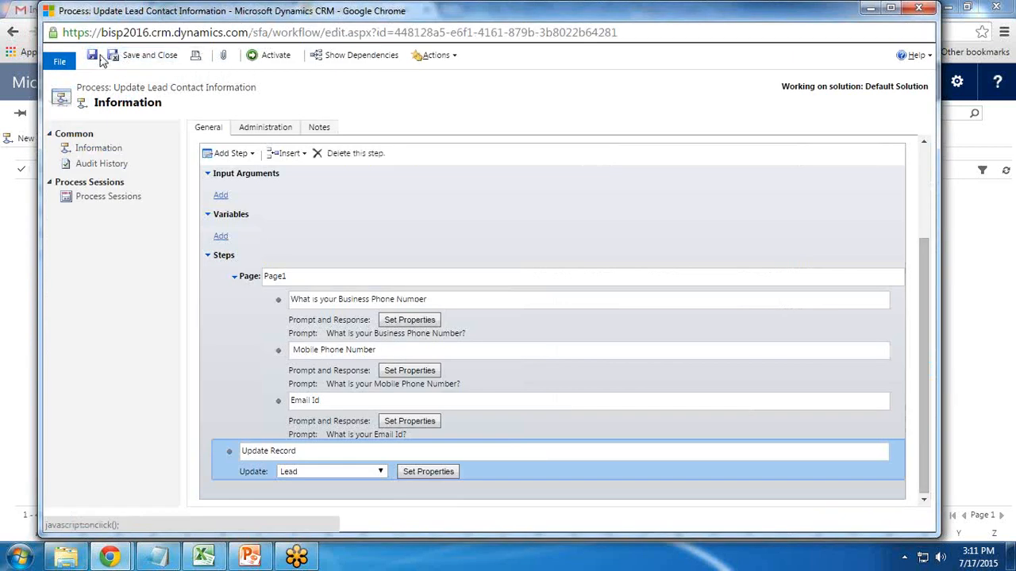
Activate the Update Lead Contact Information dialog, confirm, and close the process window
click(266, 63)
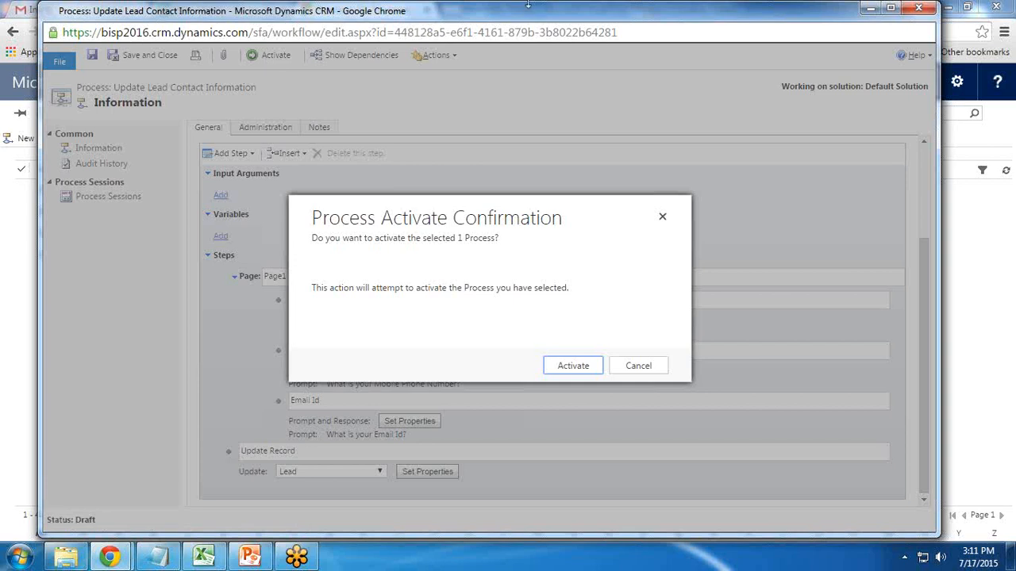
click(570, 366)
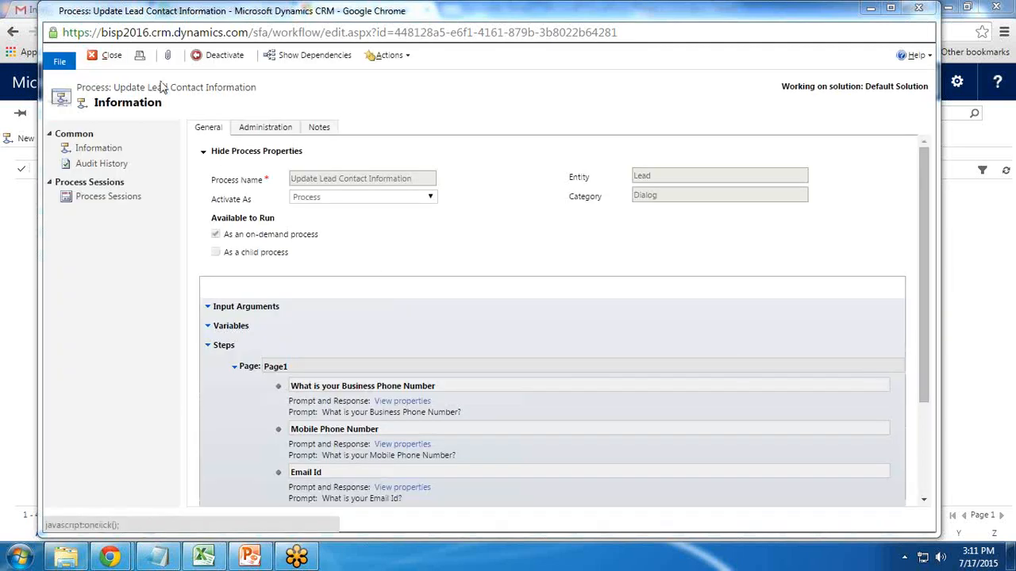
click(108, 56)
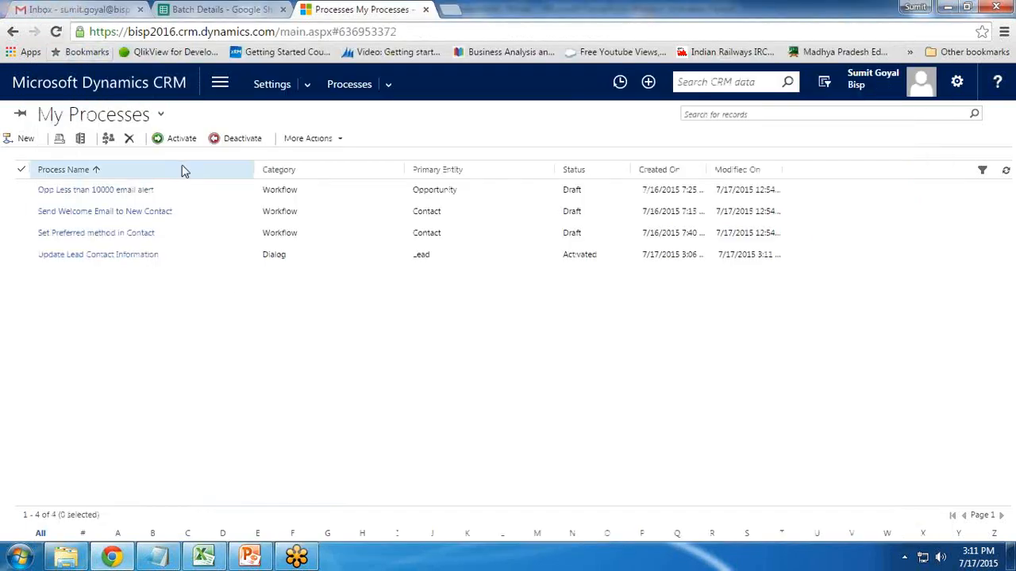
Go from the CRM home page to the Sales leads list
click(137, 95)
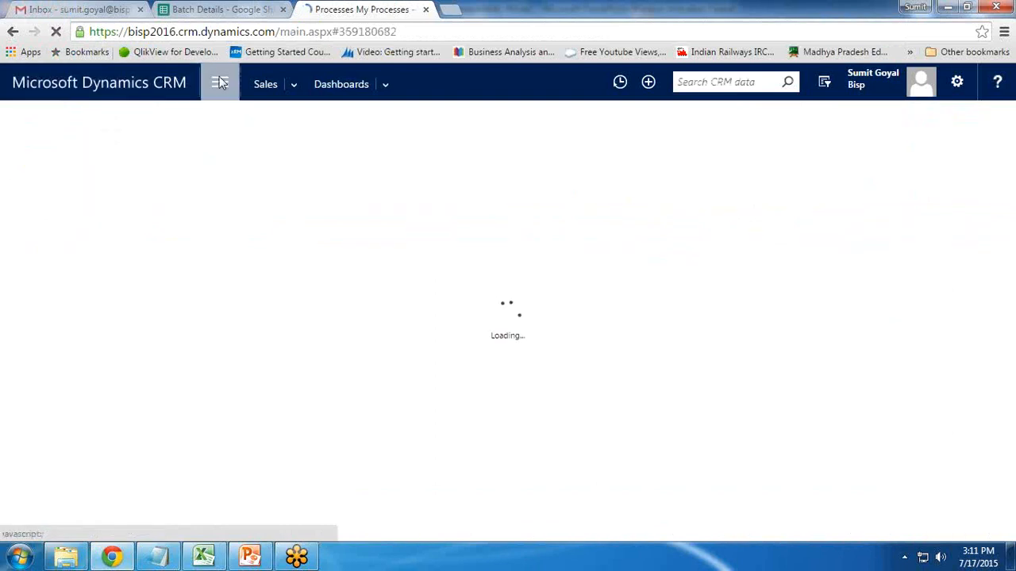
click(75, 144)
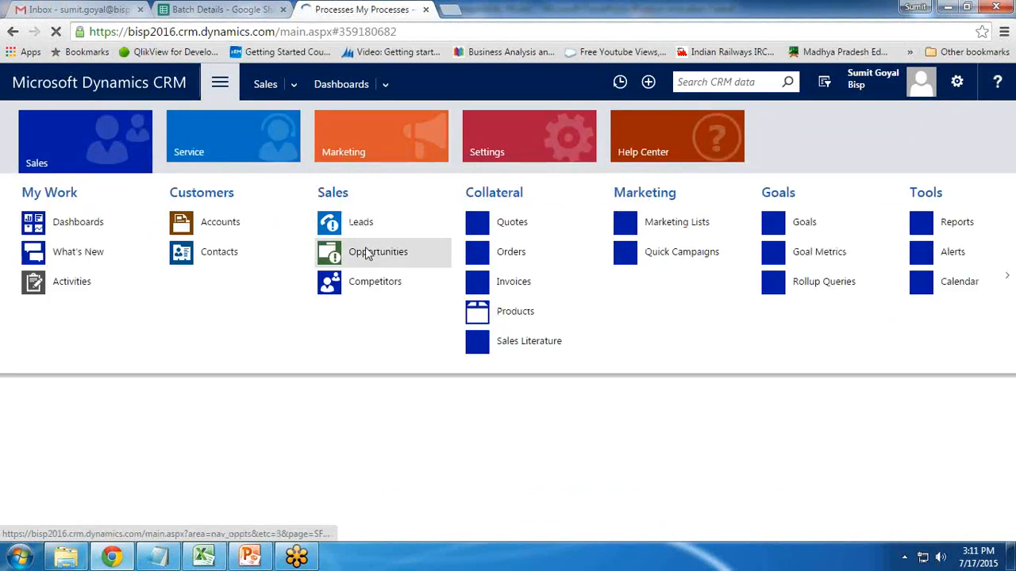
click(361, 226)
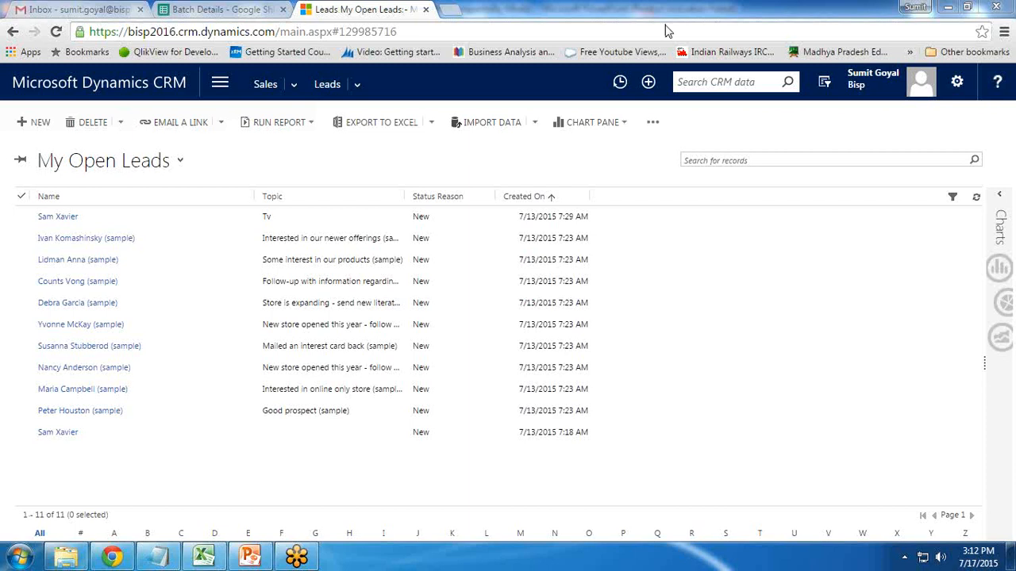
Select the top lead and start a dialog on it from the more-commands menu
click(36, 221)
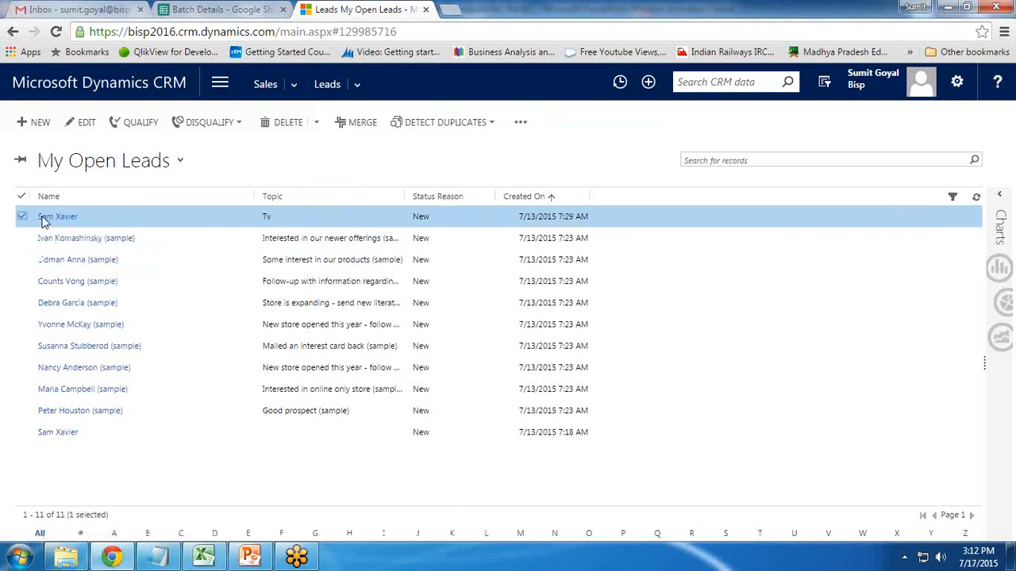
click(520, 123)
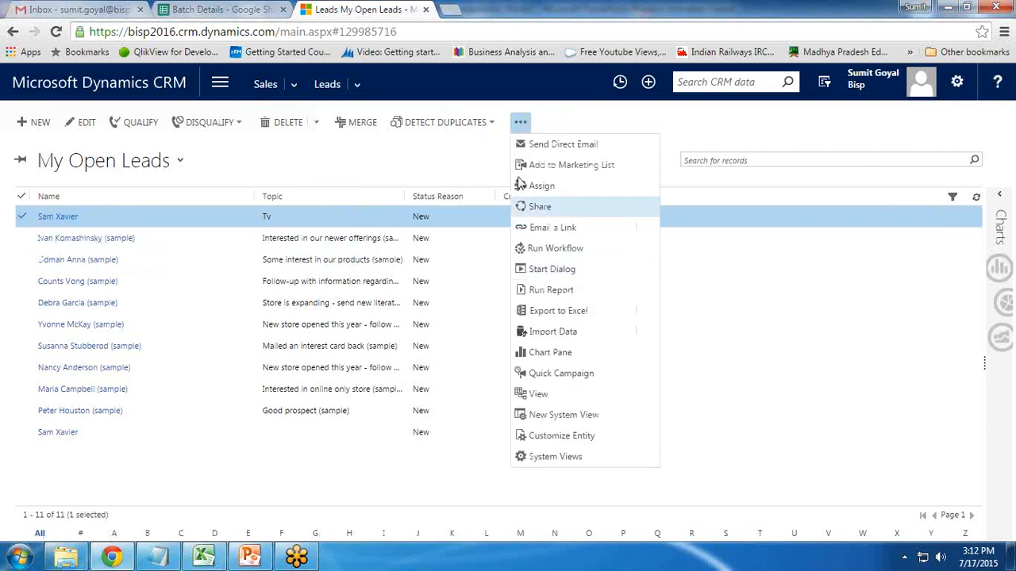
click(520, 123)
click(520, 123)
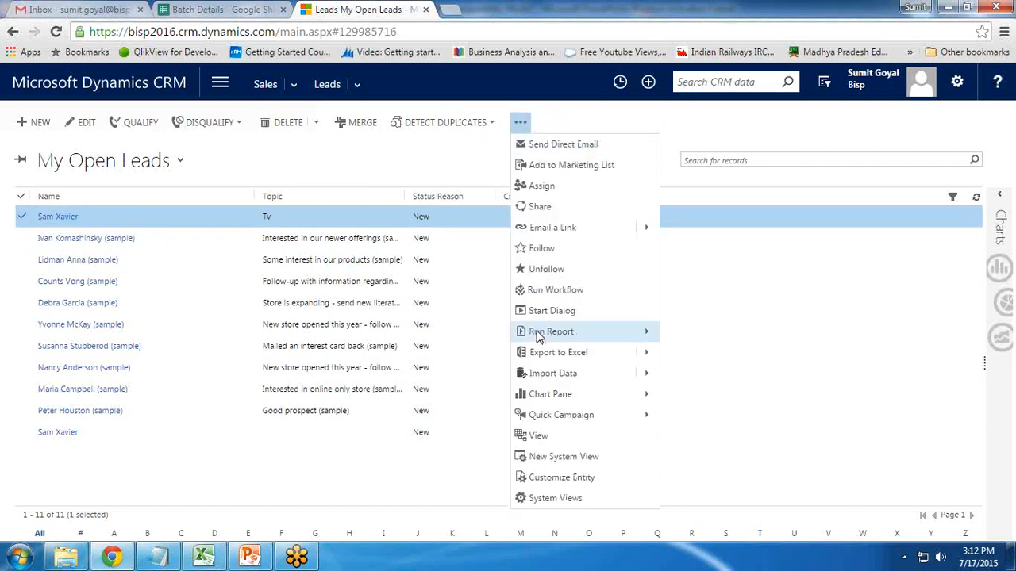
click(544, 314)
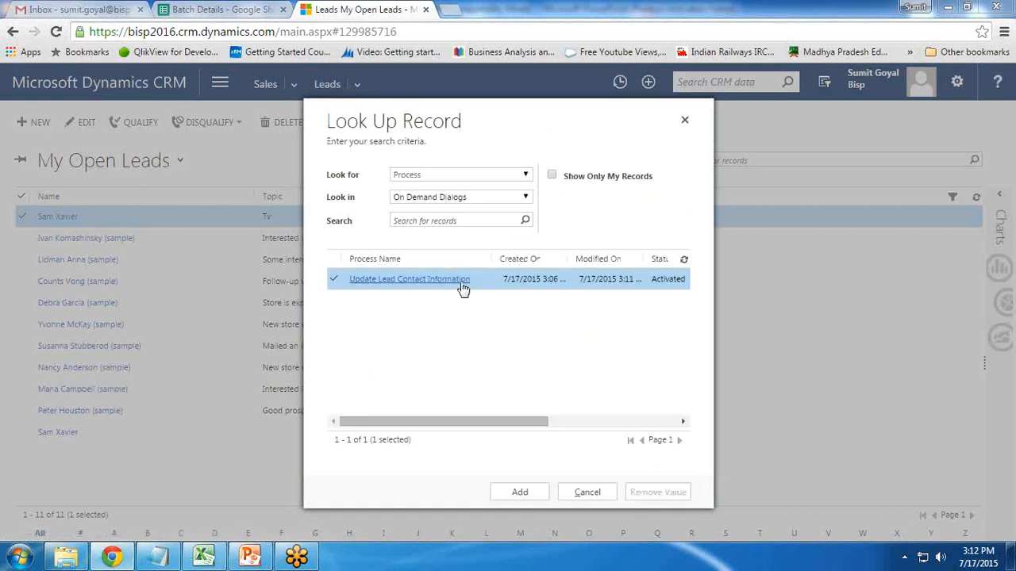
Launch the Update Lead Contact Information dialog on the lead and enlarge its window
click(521, 492)
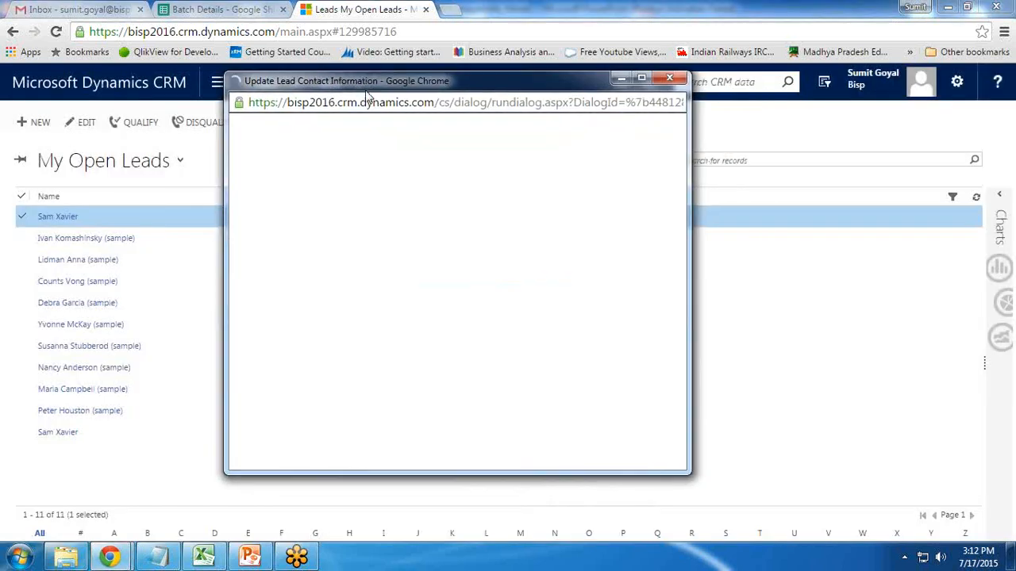
drag(689, 480, 667, 514)
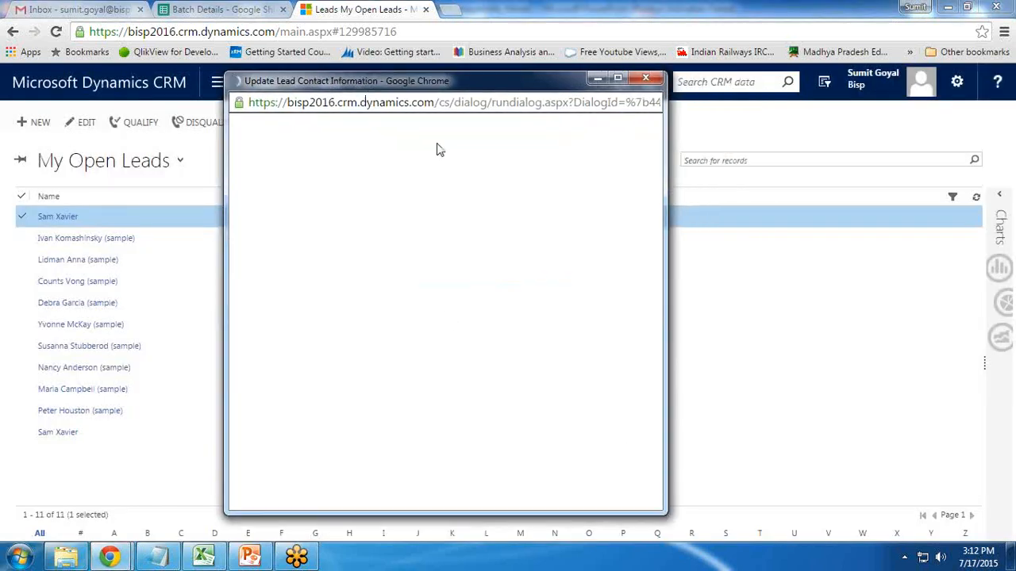
drag(398, 88, 407, 83)
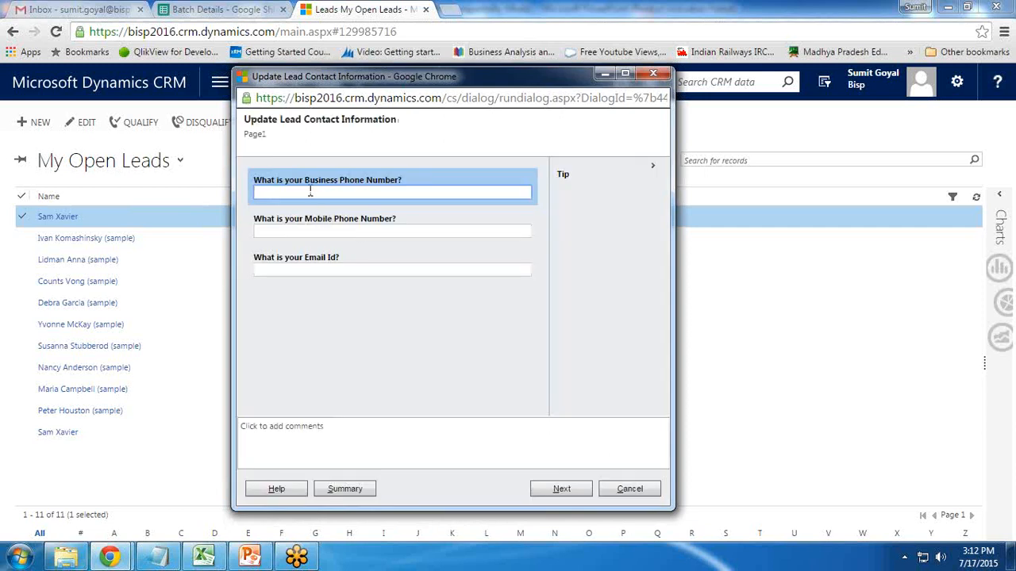
Answer the business phone, mobile phone and e-mail questions, then finish the dialog
text(12001200)
key(Tab)
text(32326365)
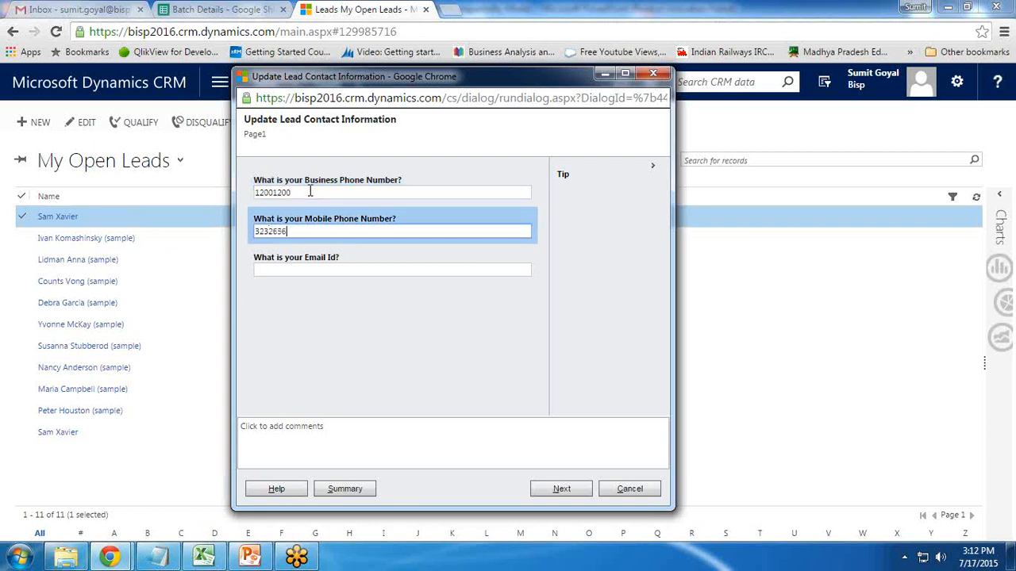
key(Tab)
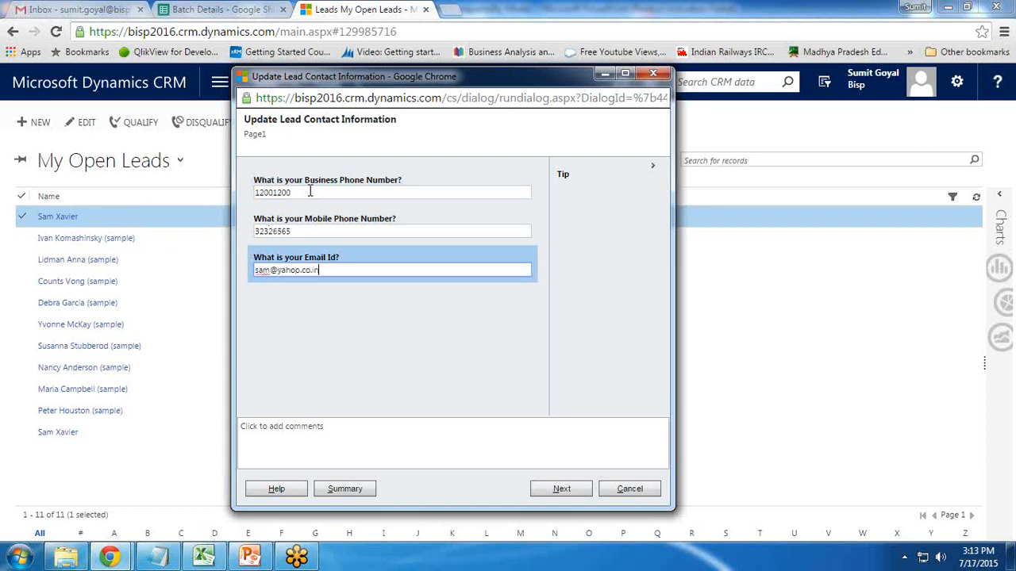
click(561, 489)
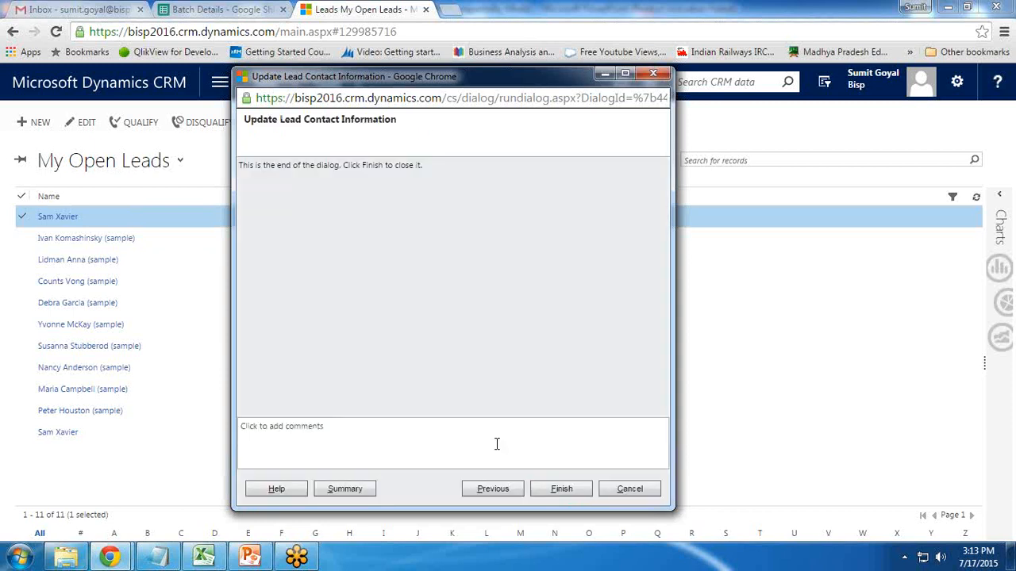
click(565, 491)
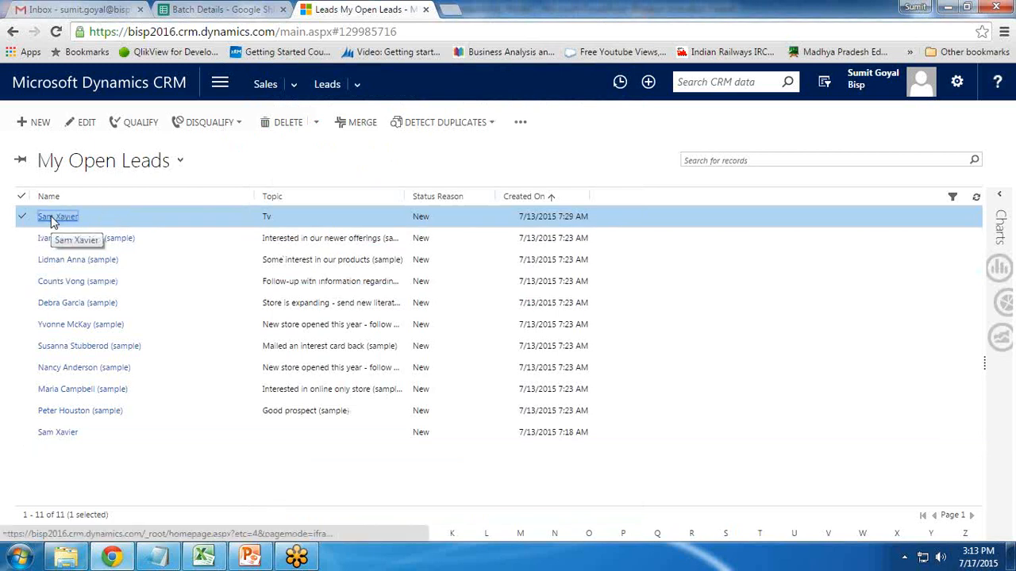
Open the lead's record to verify the updated Business Phone, Mobile Phone and Email, then return to PowerPoint
click(52, 223)
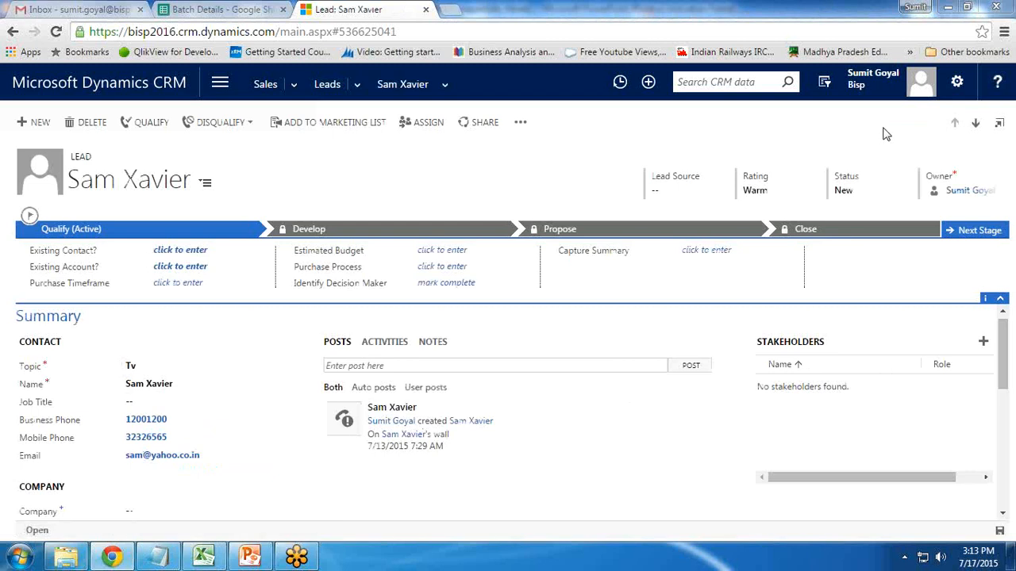
mouse_move(128, 409)
mouse_down()
mouse_move(119, 468)
mouse_move(200, 402)
mouse_move(8, 403)
mouse_move(160, 479)
mouse_up()
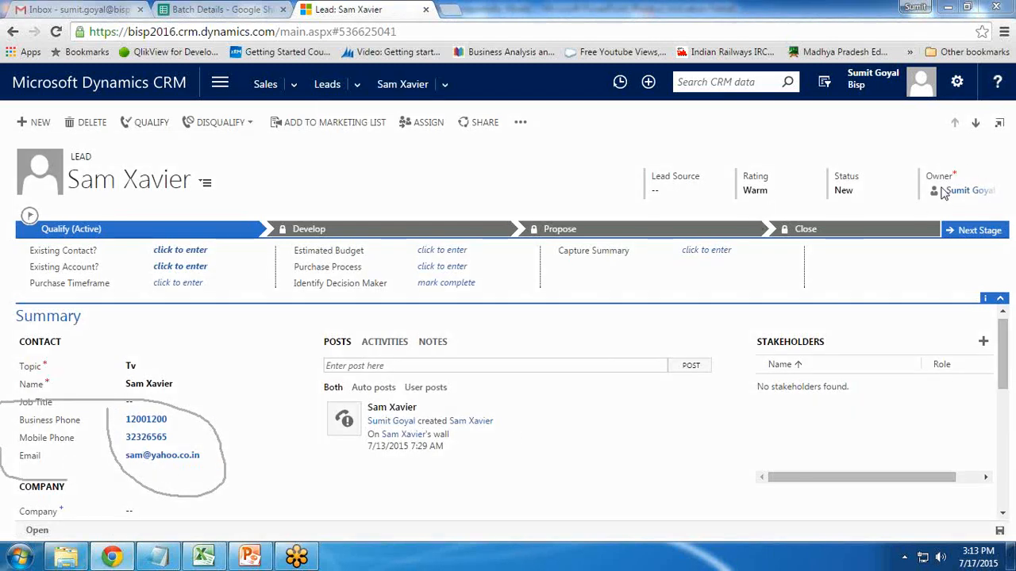
click(880, 149)
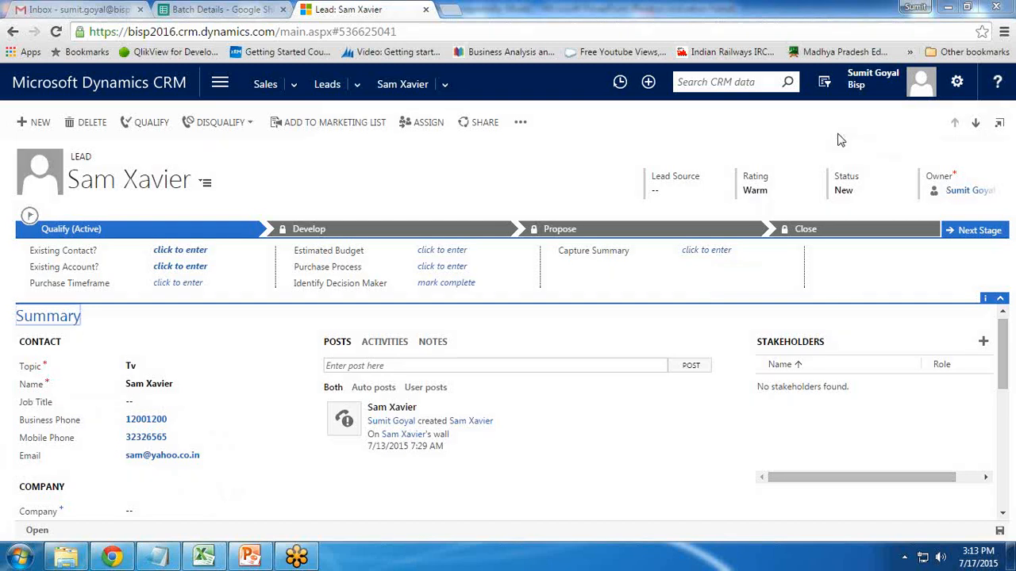
click(254, 562)
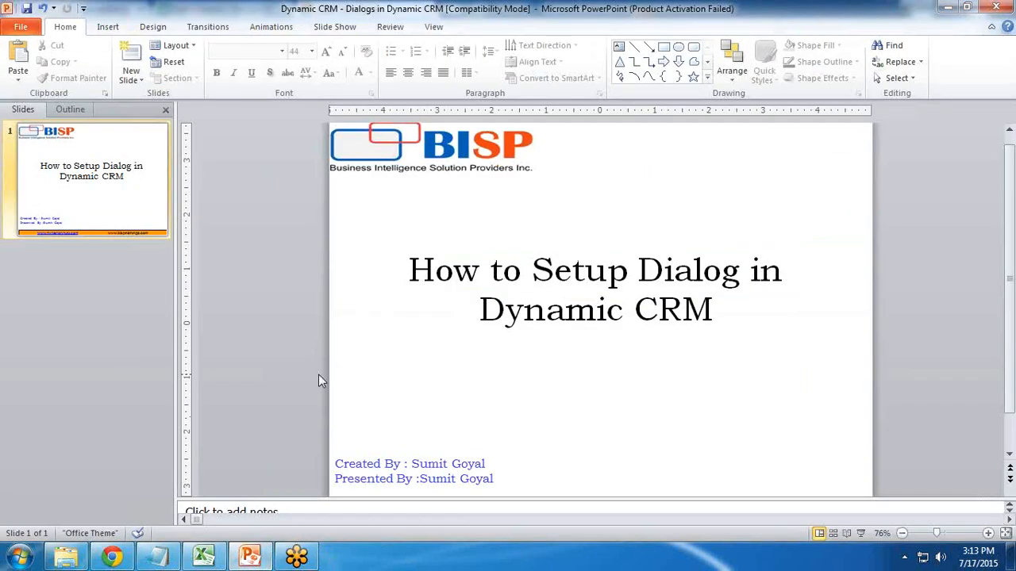